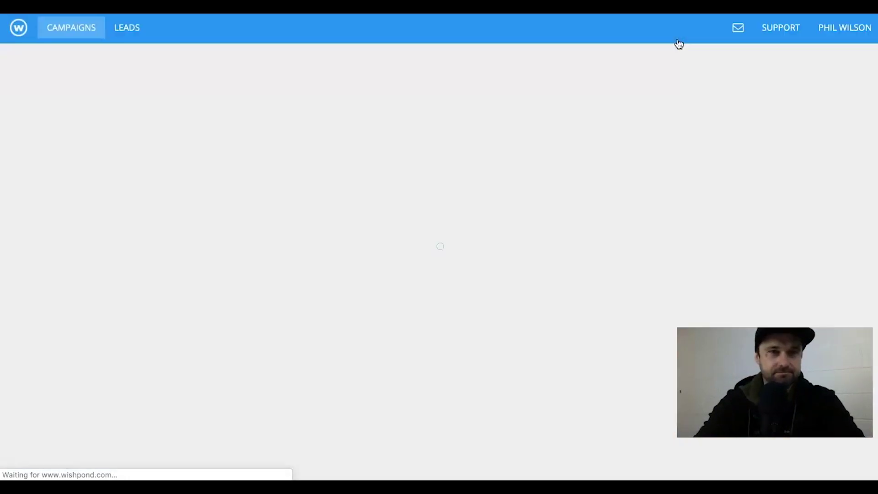
Open the full gallery of new campaign types and look through the Education campaigns.
{"action": "left_click", "coordinate": [444, 78]}
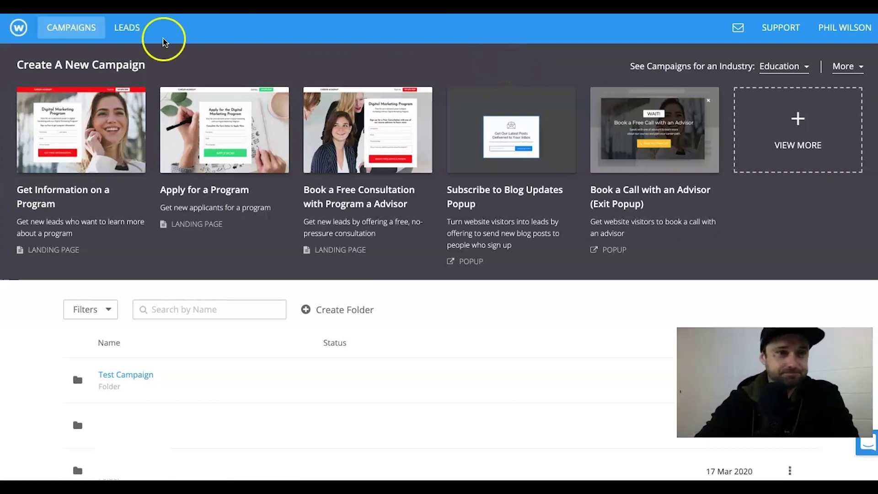
{"action": "left_click", "coordinate": [811, 149]}
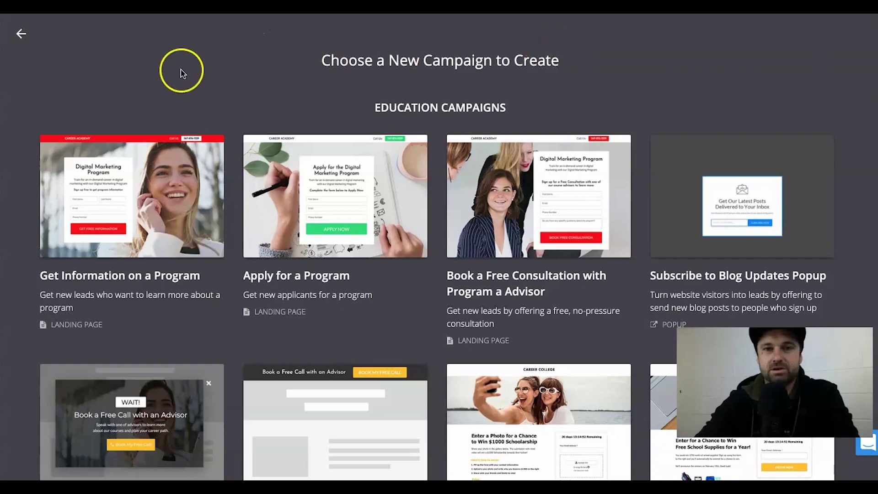
{"action": "mouse_move", "coordinate": [719, 203]}
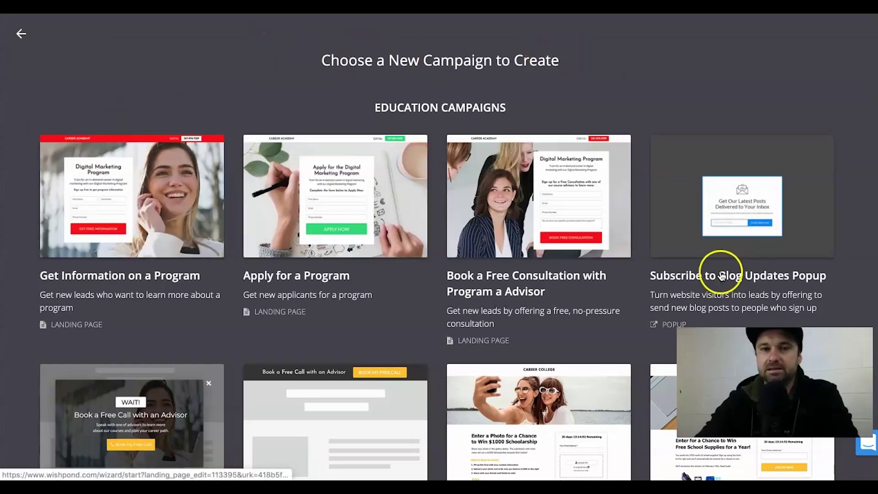
{"action": "scroll", "coordinate": [643, 104], "scroll_direction": "down", "scroll_amount": 1}
{"action": "scroll", "coordinate": [643, 105], "scroll_direction": "up", "scroll_amount": 1}
{"action": "scroll", "coordinate": [643, 105], "scroll_direction": "down", "scroll_amount": 1}
{"action": "left_click_drag", "start_coordinate": [270, 53], "coordinate": [543, 53]}
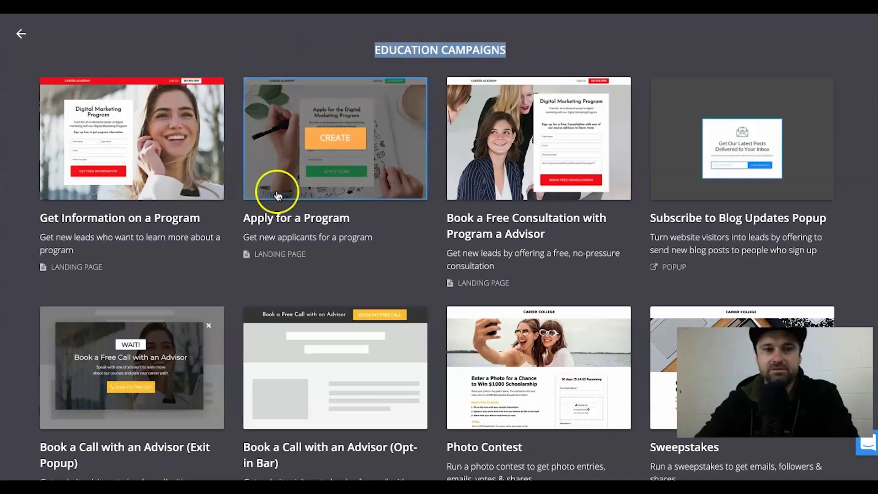
{"action": "scroll", "coordinate": [527, 169], "scroll_direction": "down", "scroll_amount": 1}
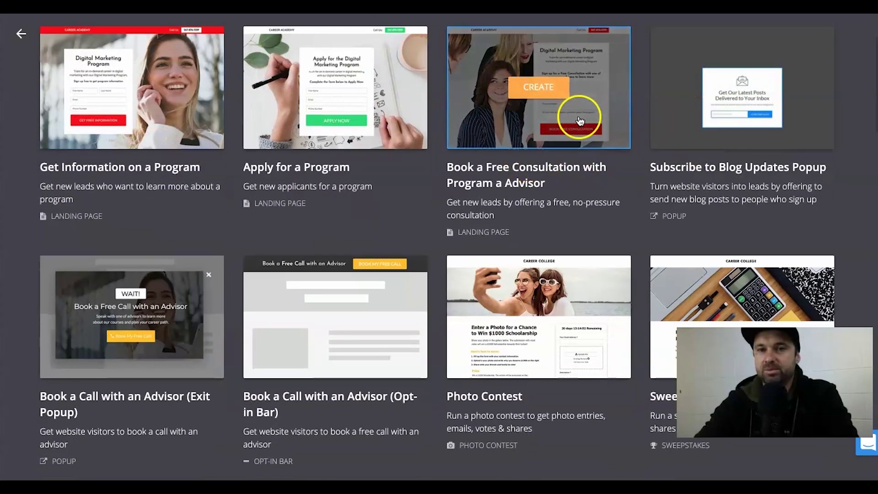
{"action": "scroll", "coordinate": [726, 170], "scroll_direction": "down", "scroll_amount": 3}
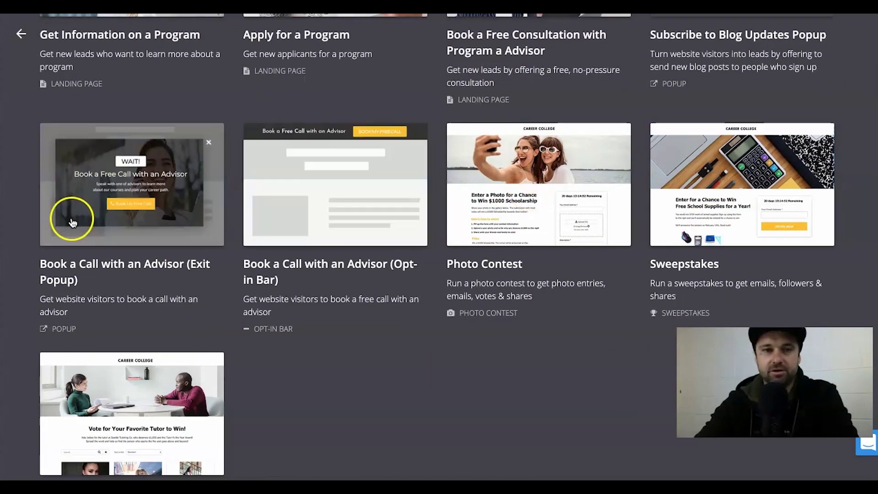
Examine the campaign types offered under General Lead Capture Campaigns.
{"action": "scroll", "coordinate": [165, 369], "scroll_direction": "down", "scroll_amount": 2}
{"action": "scroll", "coordinate": [316, 369], "scroll_direction": "down", "scroll_amount": 4}
{"action": "scroll", "coordinate": [316, 372], "scroll_direction": "down", "scroll_amount": 3}
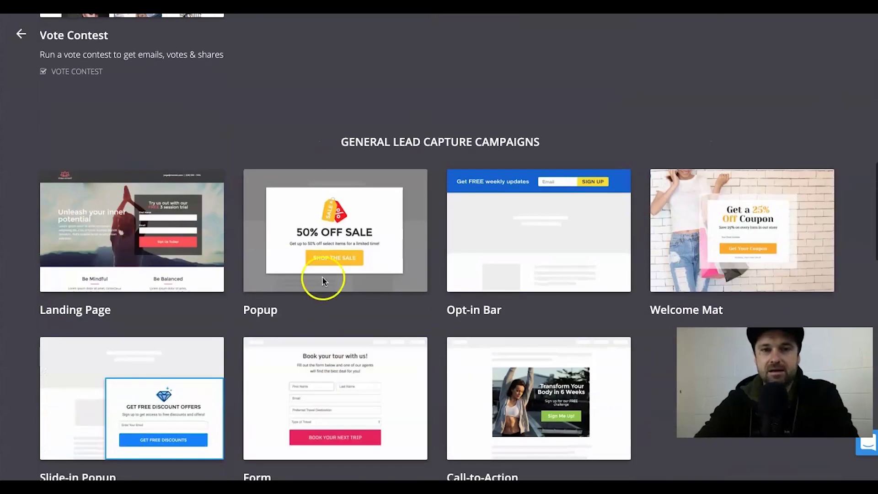
{"action": "left_click_drag", "start_coordinate": [284, 82], "coordinate": [520, 153]}
{"action": "left_click", "coordinate": [520, 153]}
{"action": "scroll", "coordinate": [520, 152], "scroll_direction": "down", "scroll_amount": 2}
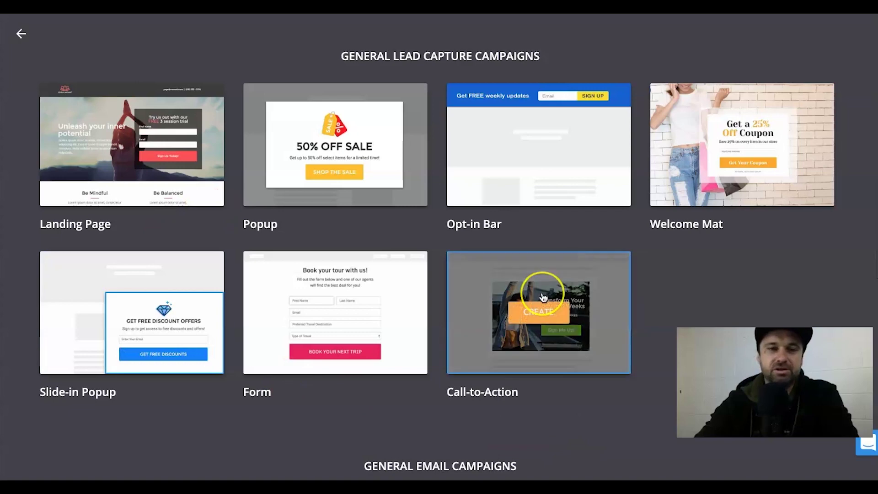
Examine the General Email Campaigns and General Contests & Promotions templates, and return to the campaigns dashboard.
{"action": "scroll", "coordinate": [544, 302], "scroll_direction": "down", "scroll_amount": 7}
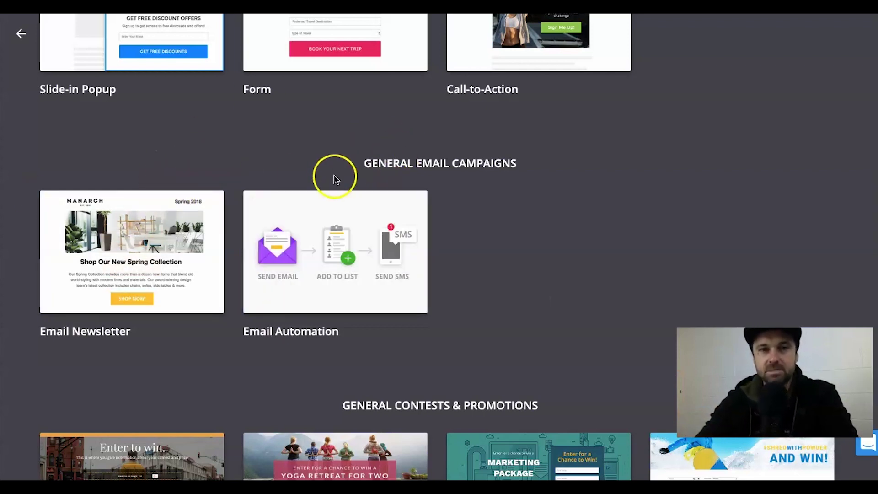
{"action": "left_click", "coordinate": [488, 163]}
{"action": "triple_click", "coordinate": [487, 162]}
{"action": "left_click", "coordinate": [182, 143]}
{"action": "mouse_move", "coordinate": [122, 282]}
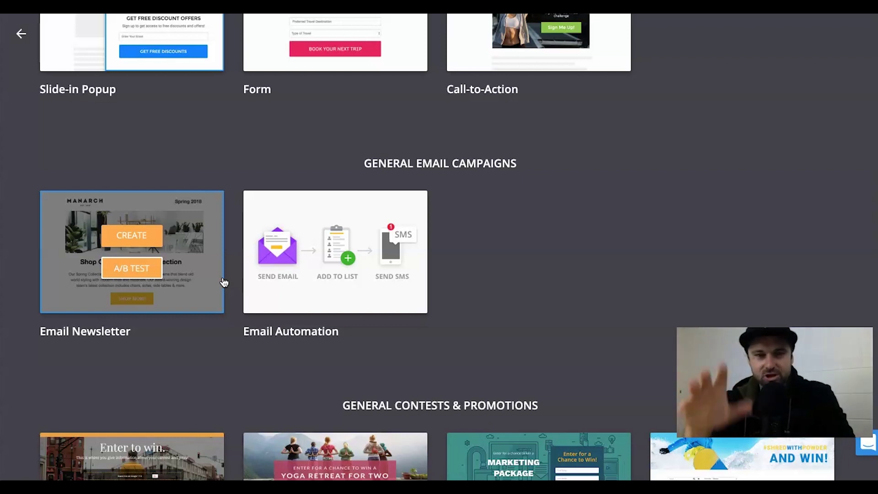
{"action": "mouse_move", "coordinate": [305, 245]}
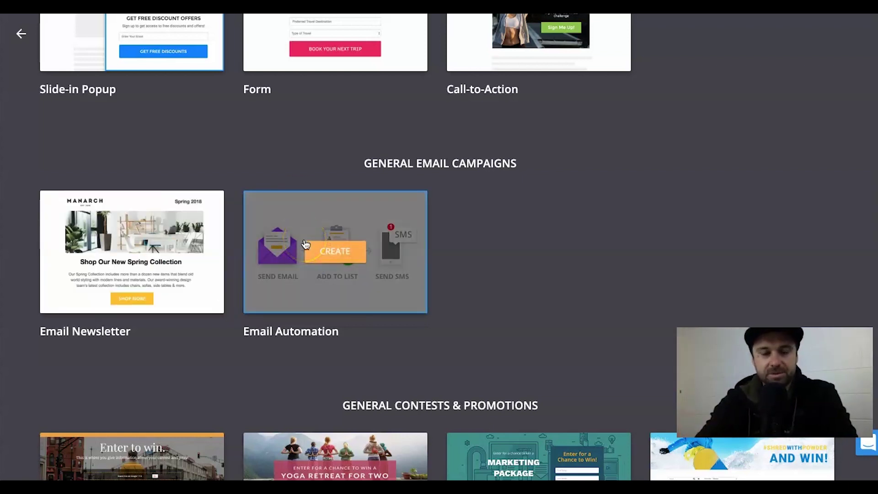
{"action": "scroll", "coordinate": [449, 220], "scroll_direction": "down", "scroll_amount": 5}
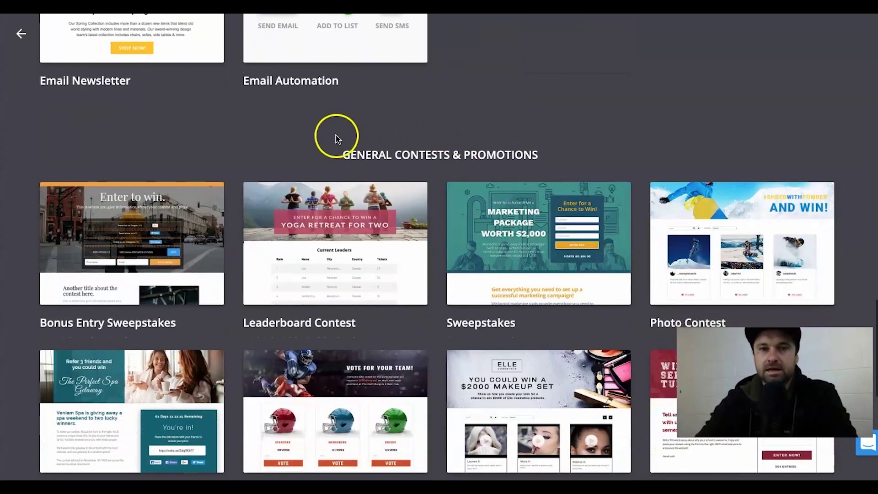
{"action": "scroll", "coordinate": [386, 171], "scroll_direction": "down", "scroll_amount": 8}
{"action": "scroll", "coordinate": [541, 239], "scroll_direction": "up", "scroll_amount": 20}
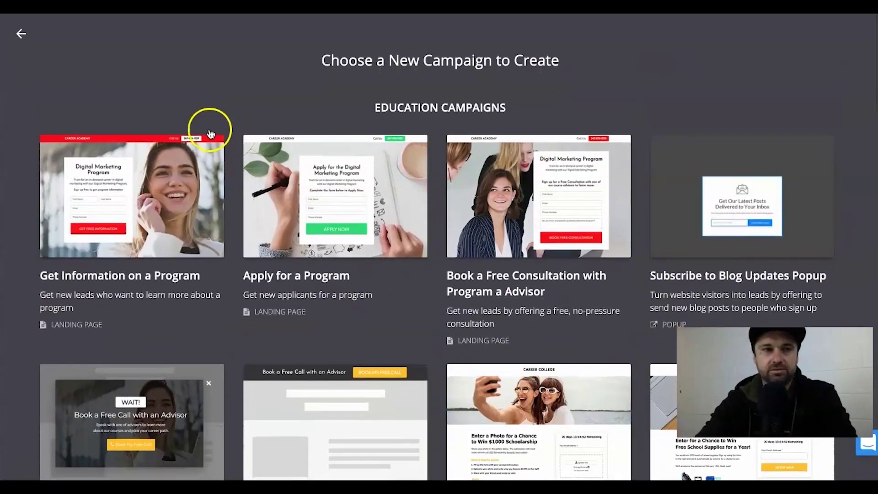
{"action": "left_click", "coordinate": [21, 33]}
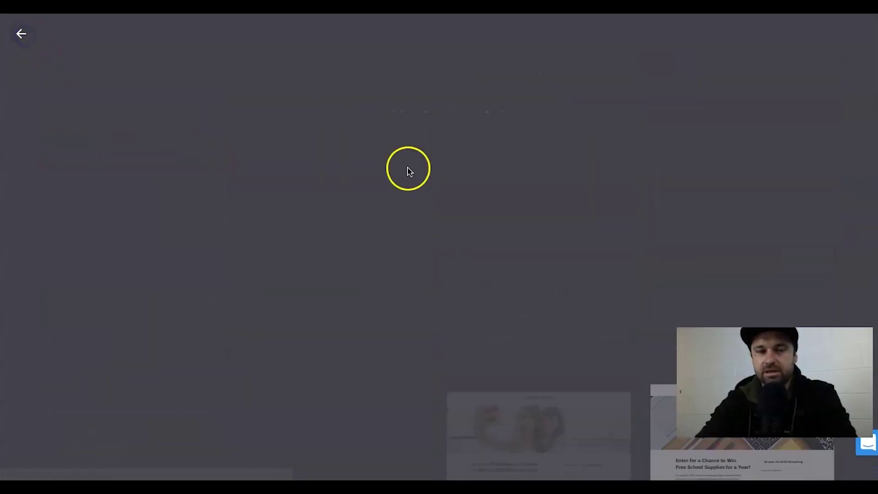
Delete the Test Campaign folder and everything inside it, entering DELETE as confirmation.
{"action": "scroll", "coordinate": [437, 327], "scroll_direction": "down", "scroll_amount": 3}
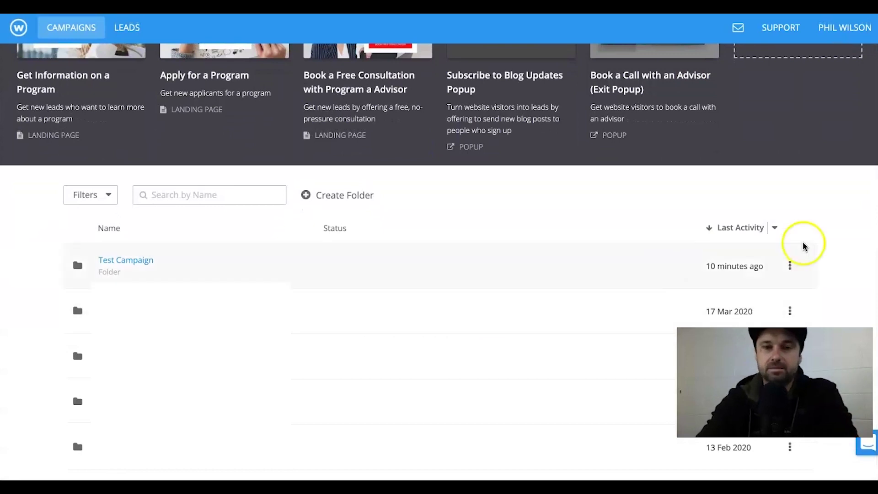
{"action": "left_click", "coordinate": [790, 266]}
{"action": "left_click", "coordinate": [727, 302]}
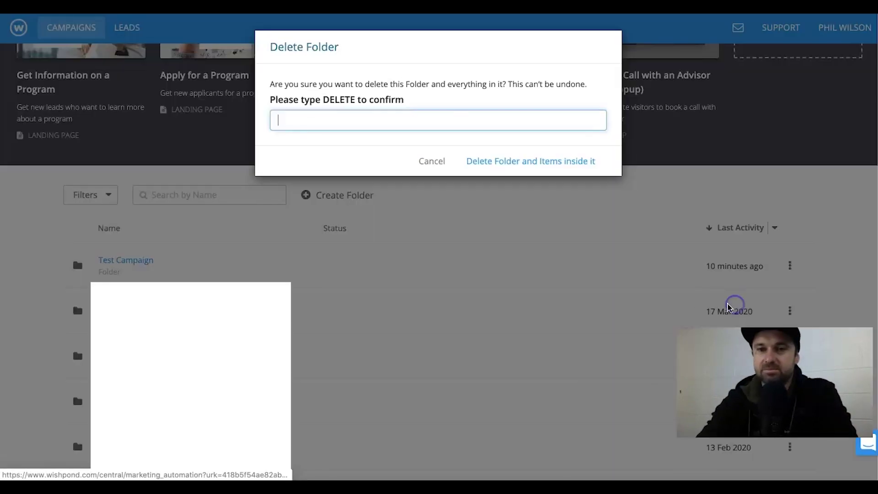
{"action": "type", "text": "DELETE"}
{"action": "left_click", "coordinate": [510, 161]}
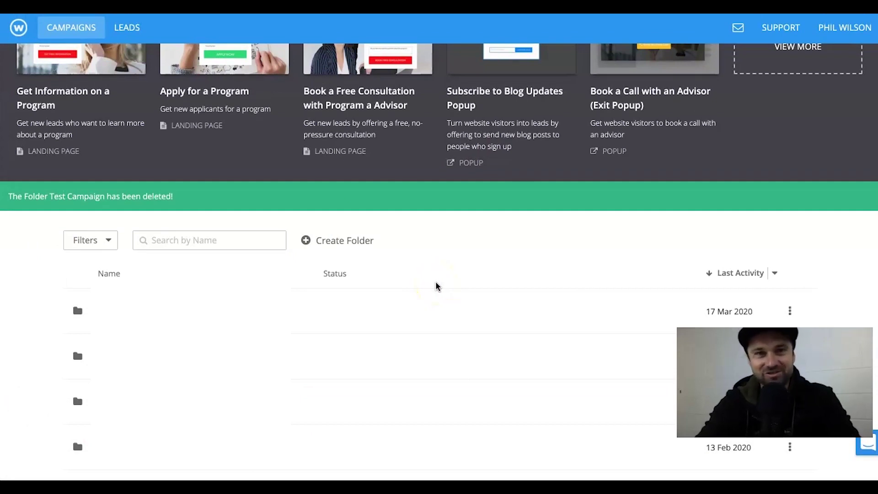
Create a new campaign folder named Instagram Brand.
{"action": "left_click", "coordinate": [350, 251]}
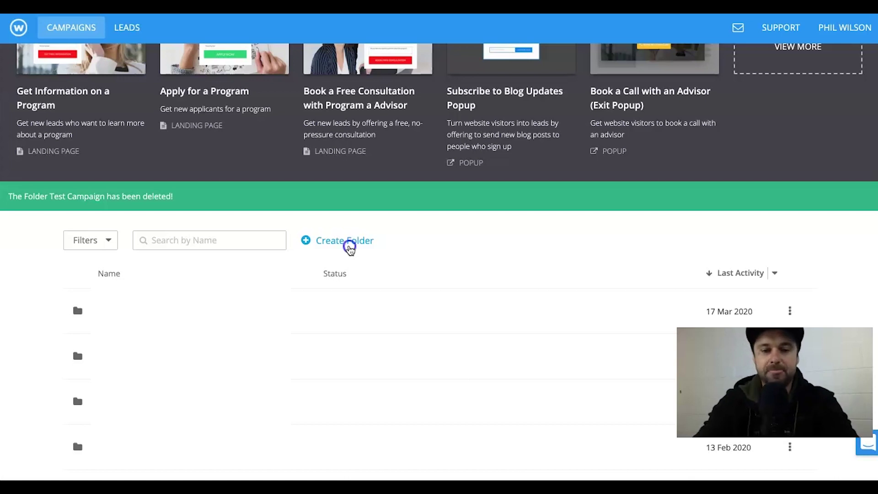
{"action": "left_click", "coordinate": [350, 247]}
{"action": "type", "text": "l"}
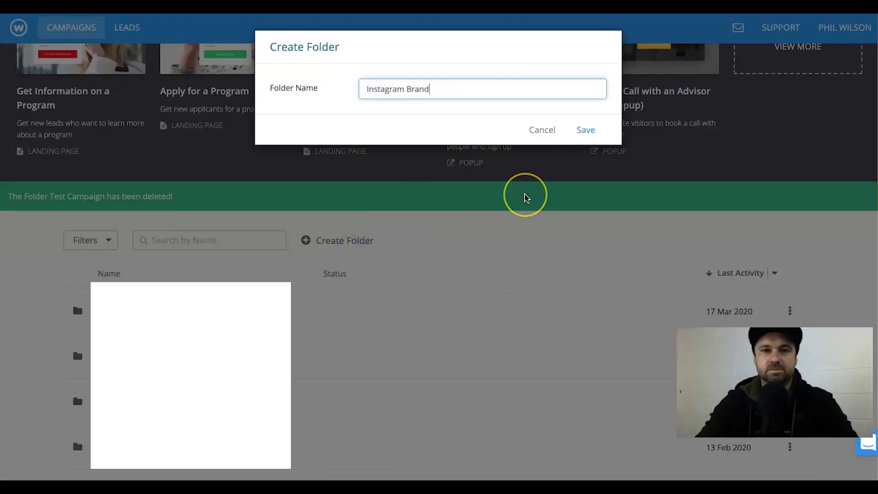
{"action": "left_click", "coordinate": [589, 132]}
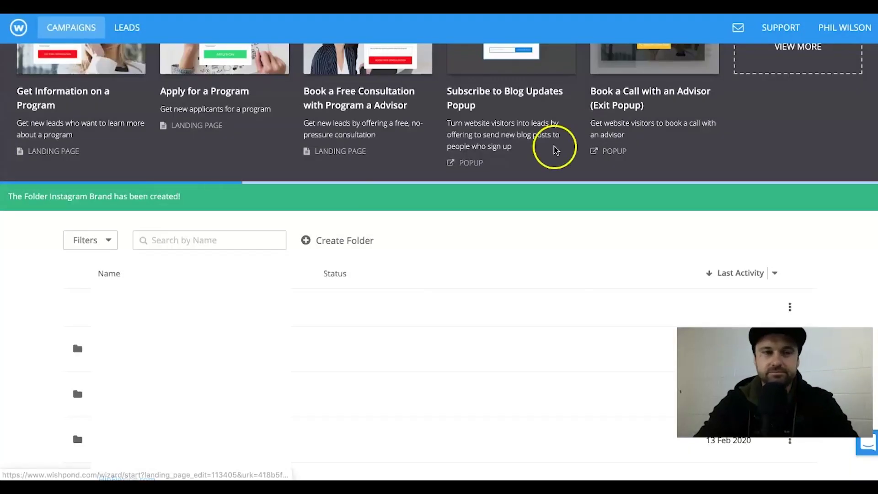
Open the Instagram Brand folder to view its contents and return to the main Campaigns list.
{"action": "left_click", "coordinate": [120, 306]}
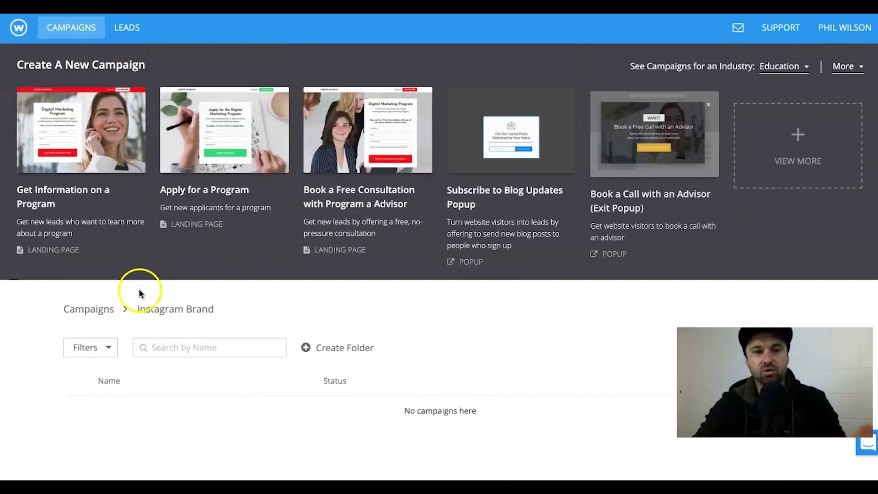
{"action": "scroll", "coordinate": [325, 283], "scroll_direction": "down", "scroll_amount": 1}
{"action": "scroll", "coordinate": [324, 285], "scroll_direction": "up", "scroll_amount": 1}
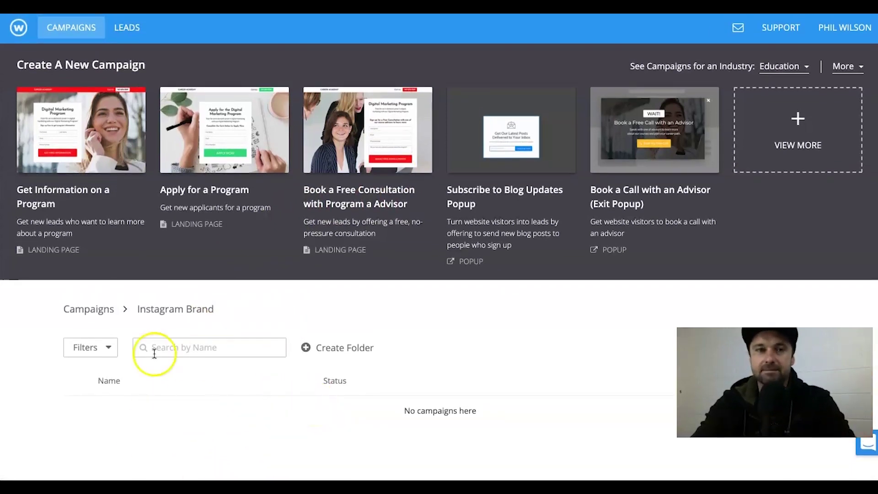
{"action": "left_click", "coordinate": [82, 311]}
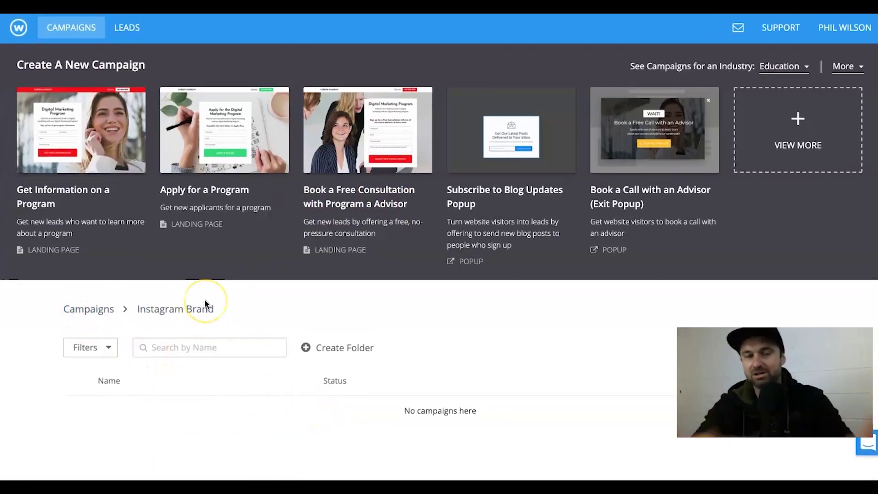
Open the PaleoPotential.com campaign folder and examine the type label of its email sequence.
{"action": "scroll", "coordinate": [219, 378], "scroll_direction": "down", "scroll_amount": 3}
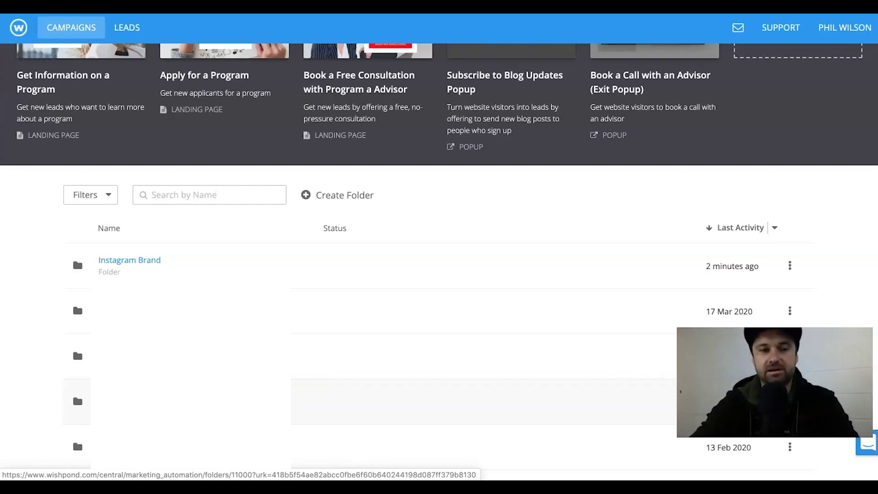
{"action": "left_click", "coordinate": [149, 401]}
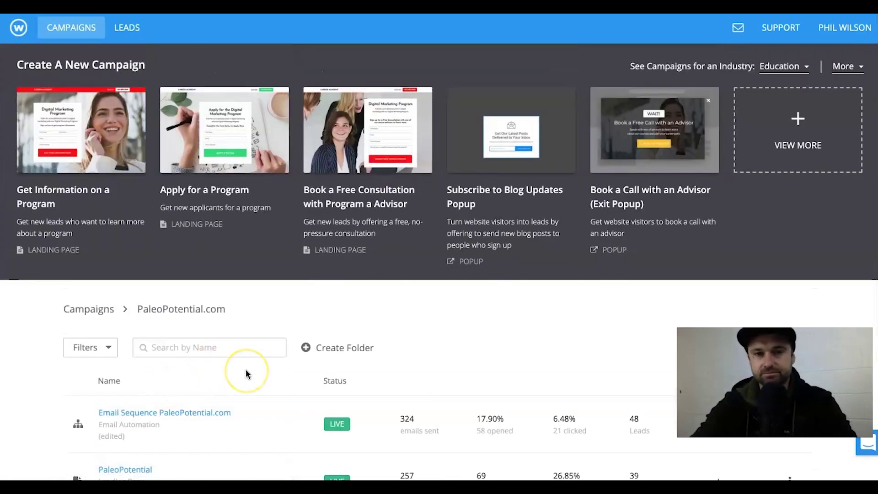
{"action": "scroll", "coordinate": [246, 374], "scroll_direction": "down", "scroll_amount": 3}
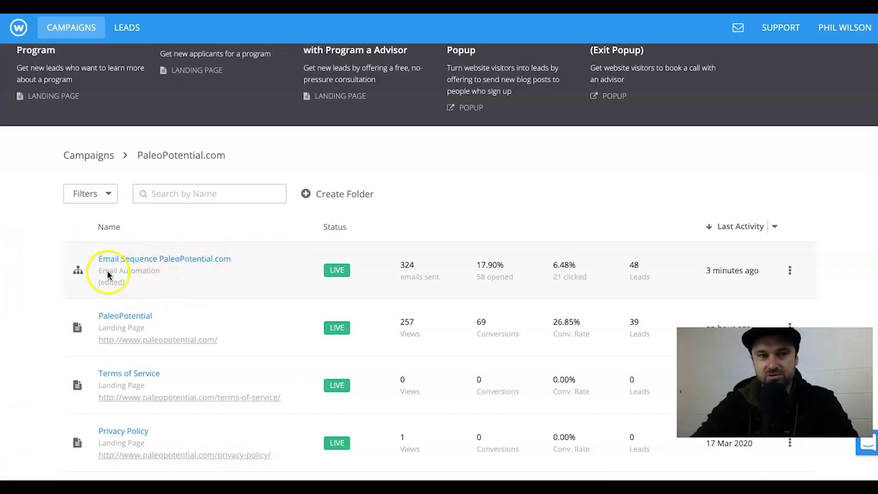
{"action": "left_click_drag", "start_coordinate": [90, 270], "coordinate": [170, 269]}
{"action": "left_click", "coordinate": [169, 270]}
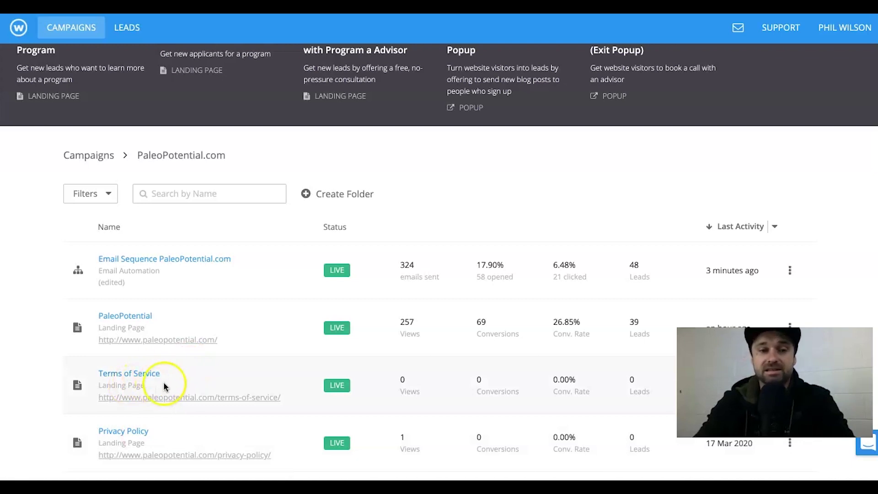
Check the link options for the Terms of Service page and examine the PaleoPotential landing page's leads statistic.
{"action": "right_click", "coordinate": [179, 401]}
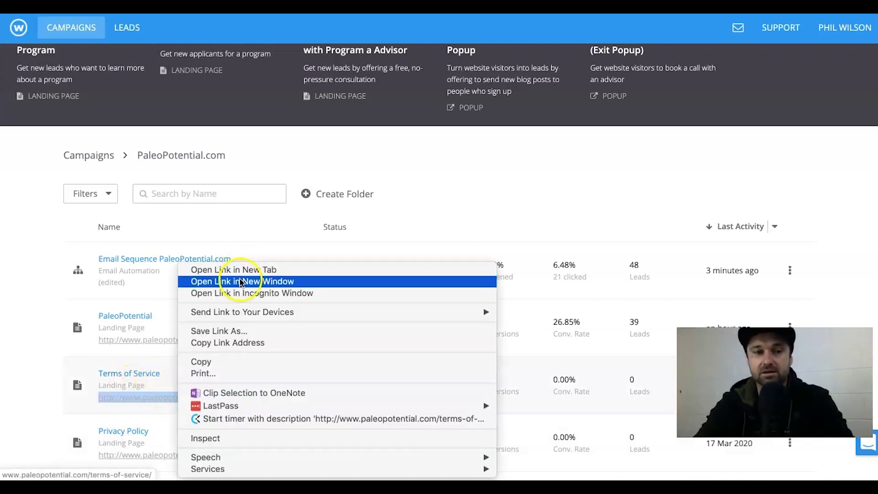
{"action": "left_click", "coordinate": [298, 223]}
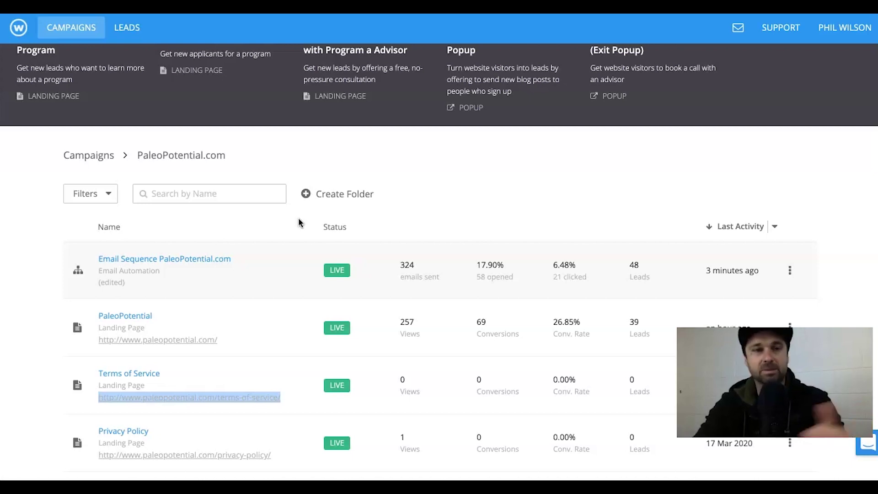
{"action": "left_click", "coordinate": [374, 217]}
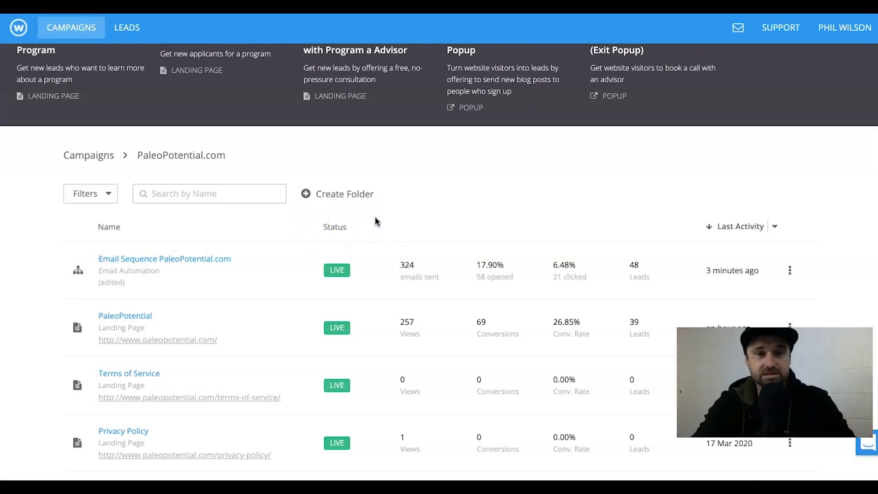
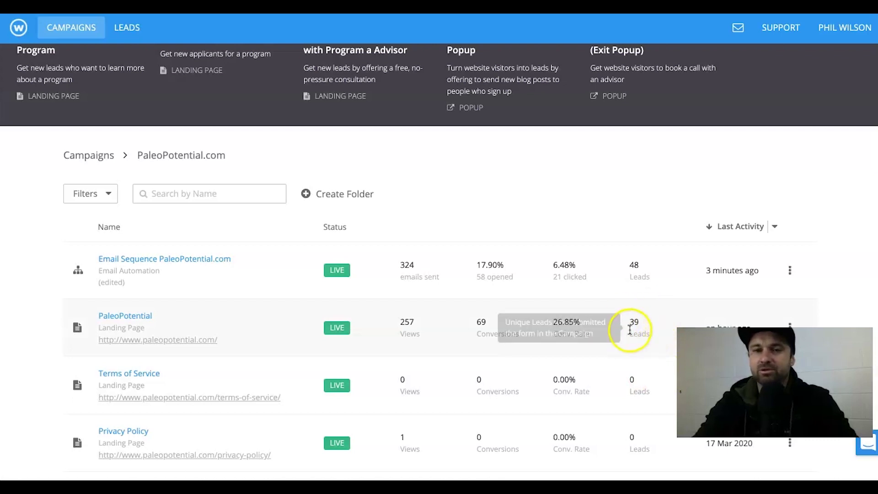
{"action": "mouse_move", "coordinate": [635, 326]}
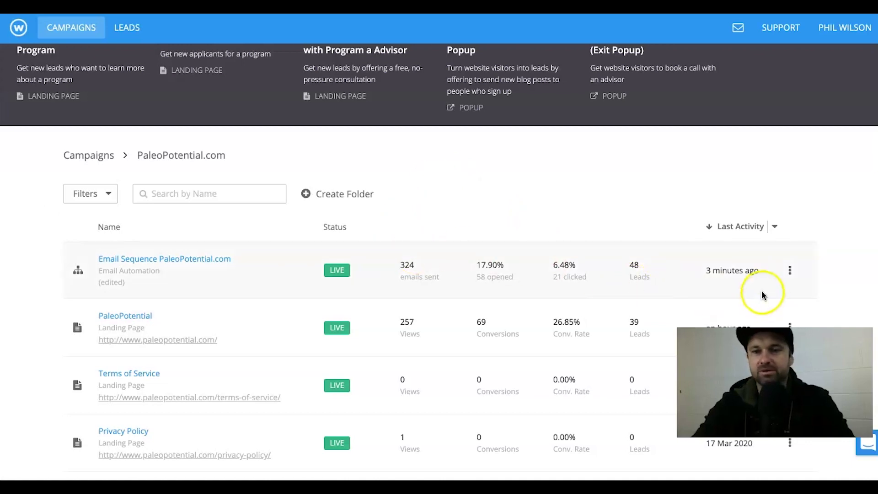
{"action": "scroll", "coordinate": [745, 251], "scroll_direction": "down", "scroll_amount": 1}
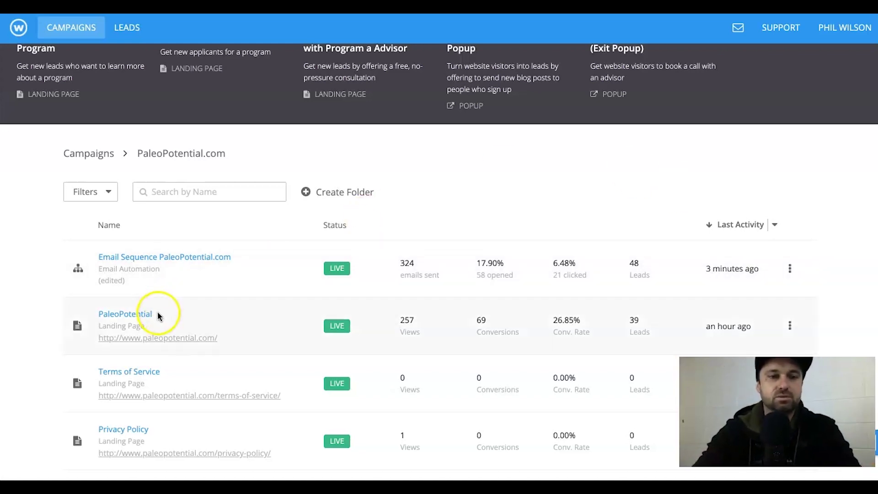
Open the PaleoPotential landing page's live link in a new tab and switch to that tab.
{"action": "right_click", "coordinate": [196, 343]}
{"action": "left_click", "coordinate": [256, 270]}
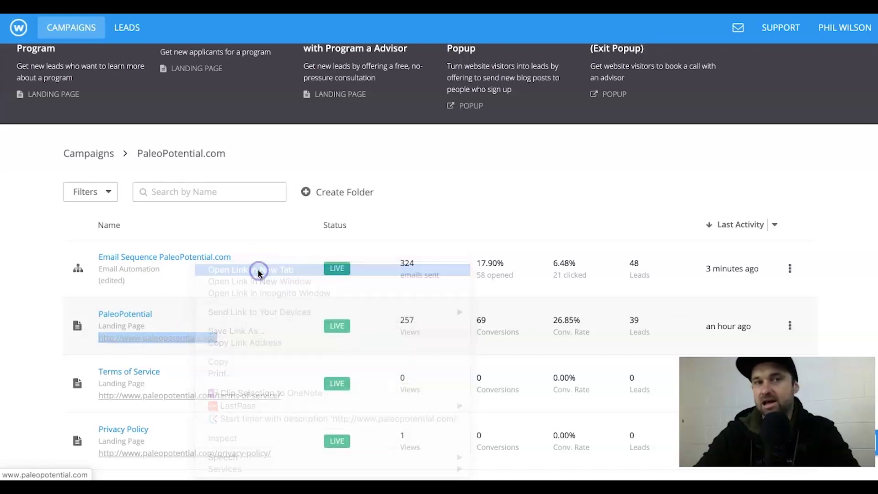
{"action": "key", "text": "ctrl+Tab"}
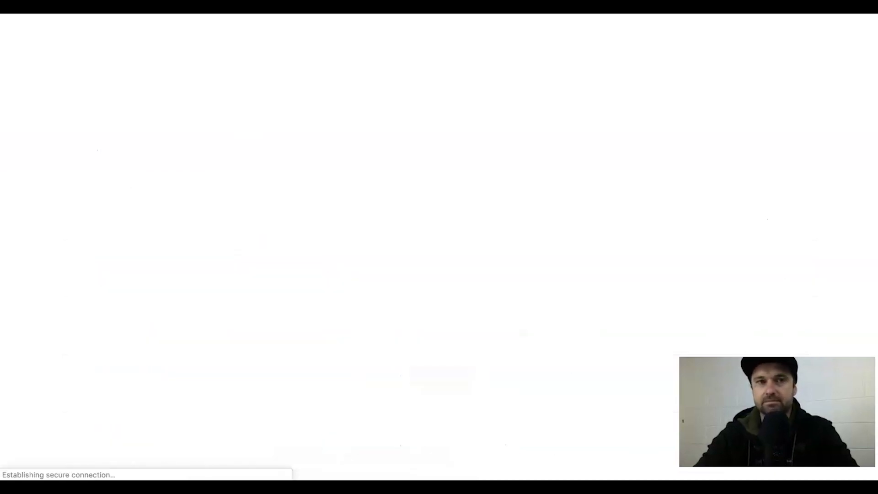
Examine the live PaleoPotential landing page from its email opt-in form down to the Privacy Policy and Terms of Service footer links.
{"action": "key", "text": "ctrl+shift+Tab"}
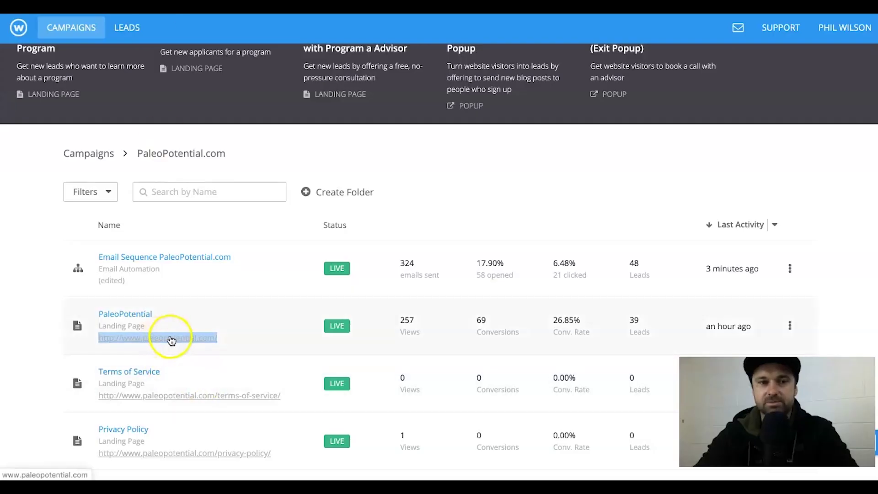
{"action": "key", "text": "ctrl+Tab"}
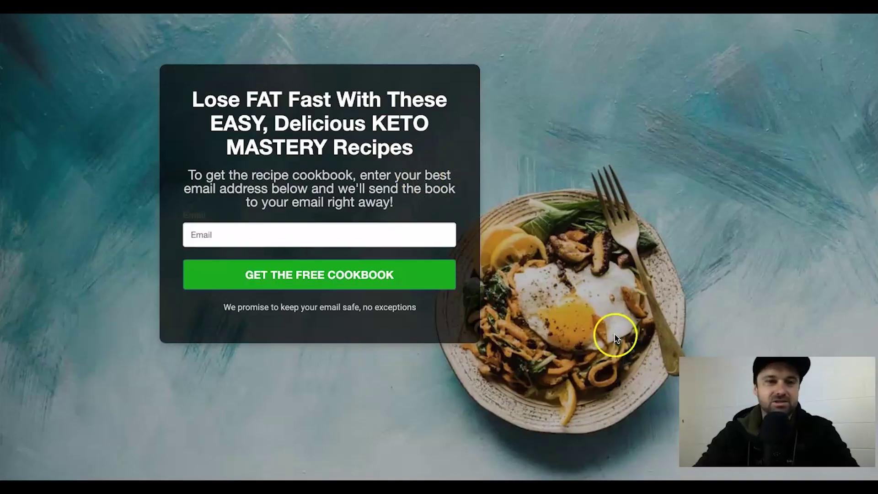
{"action": "scroll", "coordinate": [320, 284], "scroll_direction": "down", "scroll_amount": 3}
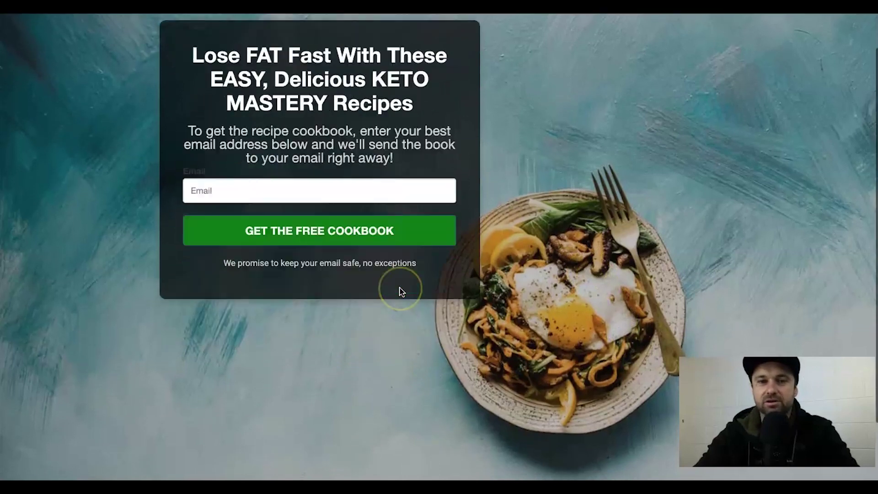
{"action": "scroll", "coordinate": [402, 291], "scroll_direction": "down", "scroll_amount": 3}
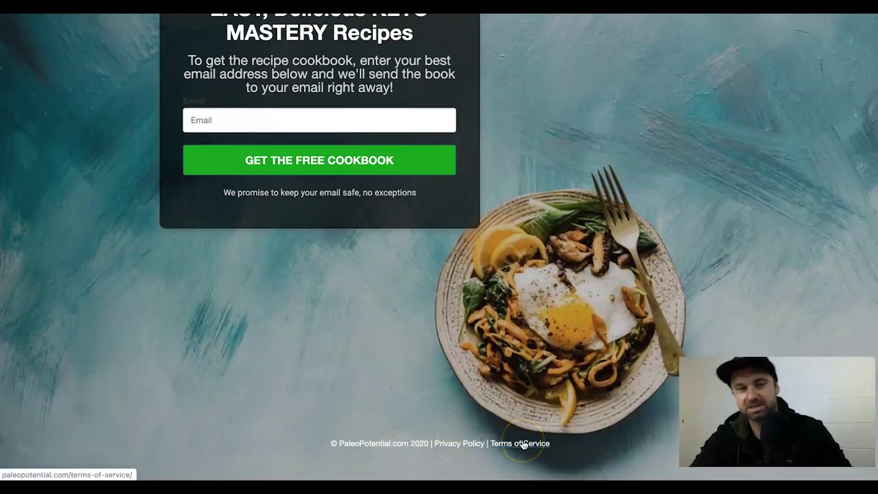
{"action": "scroll", "coordinate": [514, 415], "scroll_direction": "up", "scroll_amount": 3}
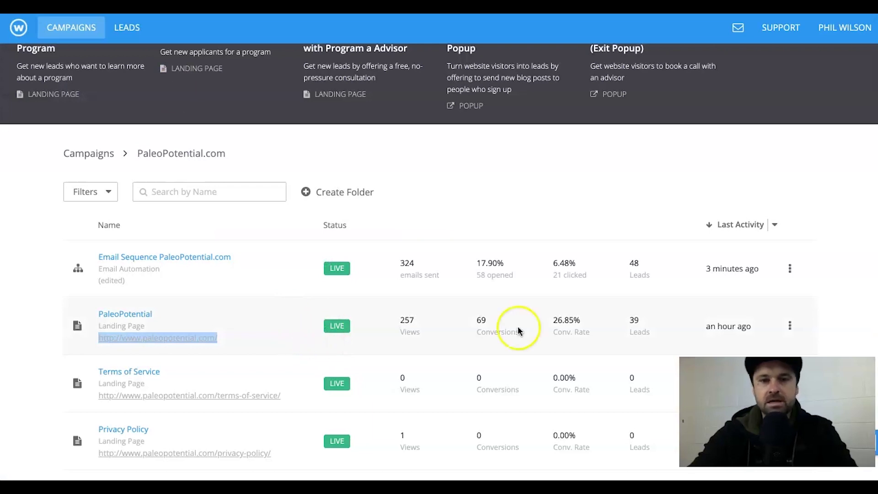
Open the PaleoPotential landing page in the campaign editor from the PaleoPotential.com folder.
{"action": "left_click", "coordinate": [790, 326]}
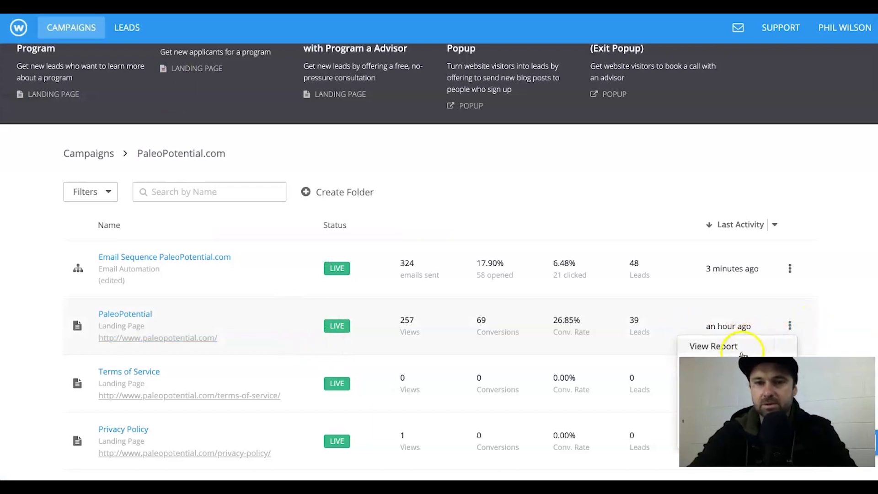
{"action": "left_click", "coordinate": [708, 348]}
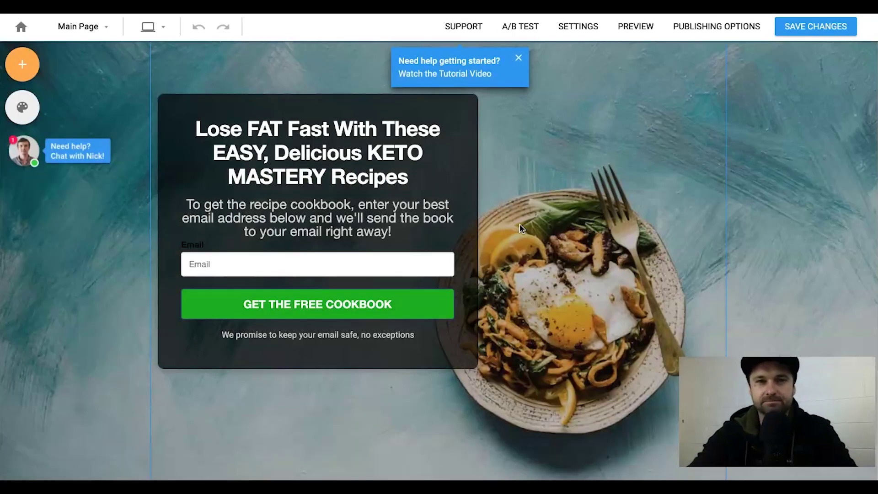
{"action": "left_click", "coordinate": [333, 112]}
Preview the landing page in the mobile layout and return to the desktop layout.
{"action": "left_click", "coordinate": [152, 28]}
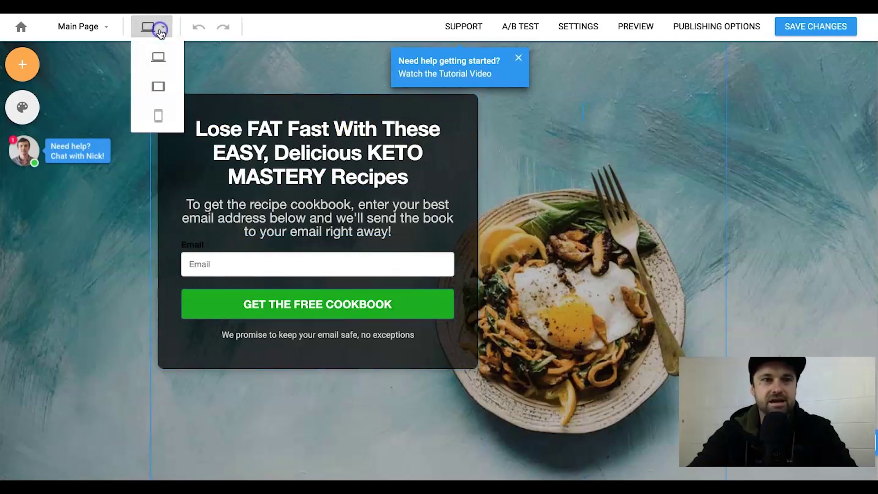
{"action": "left_click", "coordinate": [160, 85]}
{"action": "left_click", "coordinate": [158, 58]}
{"action": "left_click", "coordinate": [161, 85]}
{"action": "left_click", "coordinate": [159, 117]}
{"action": "left_click", "coordinate": [160, 86]}
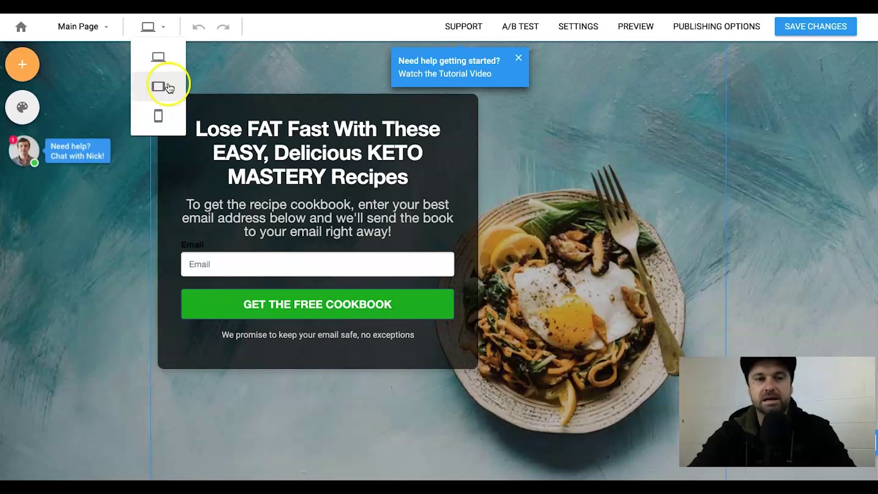
{"action": "left_click", "coordinate": [161, 119]}
{"action": "left_click", "coordinate": [161, 120]}
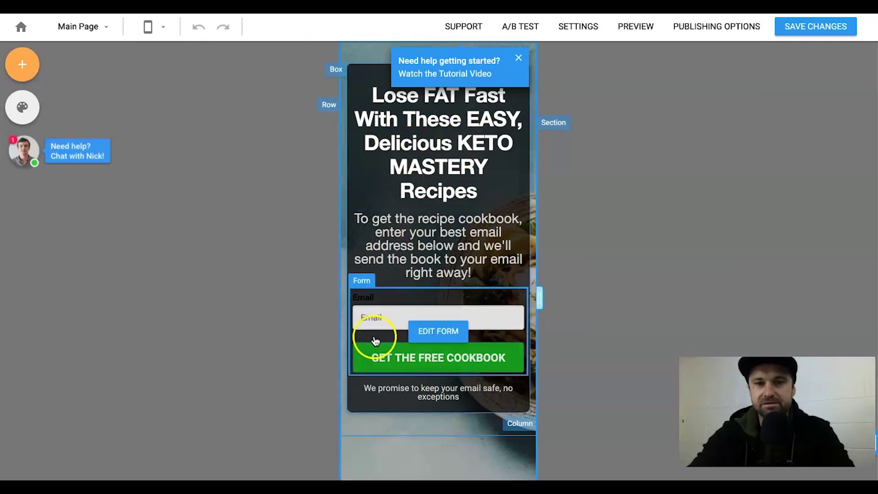
{"action": "left_click", "coordinate": [163, 29]}
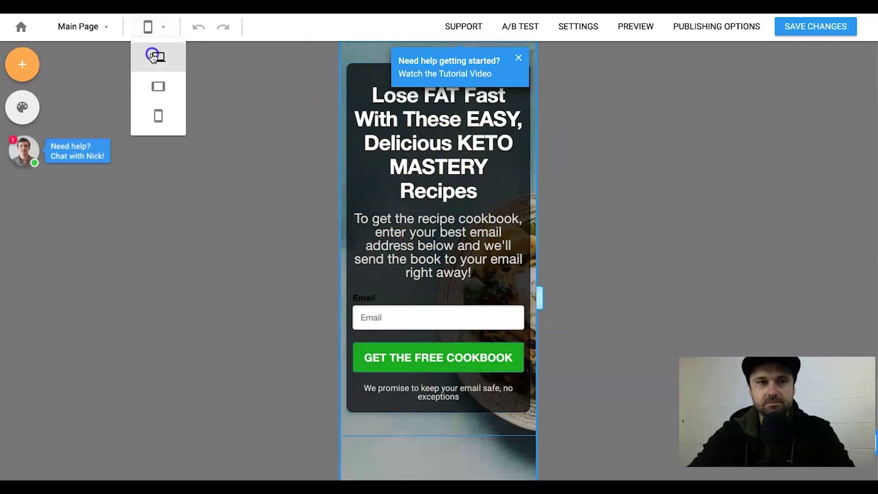
{"action": "left_click", "coordinate": [157, 59]}
Check the Campaign Design options for the landing page and close them.
{"action": "left_click", "coordinate": [49, 327]}
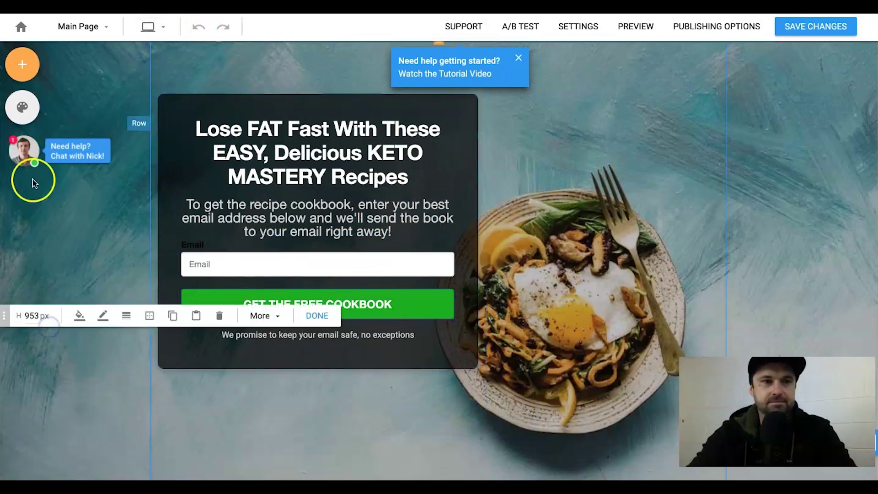
{"action": "left_click", "coordinate": [24, 108]}
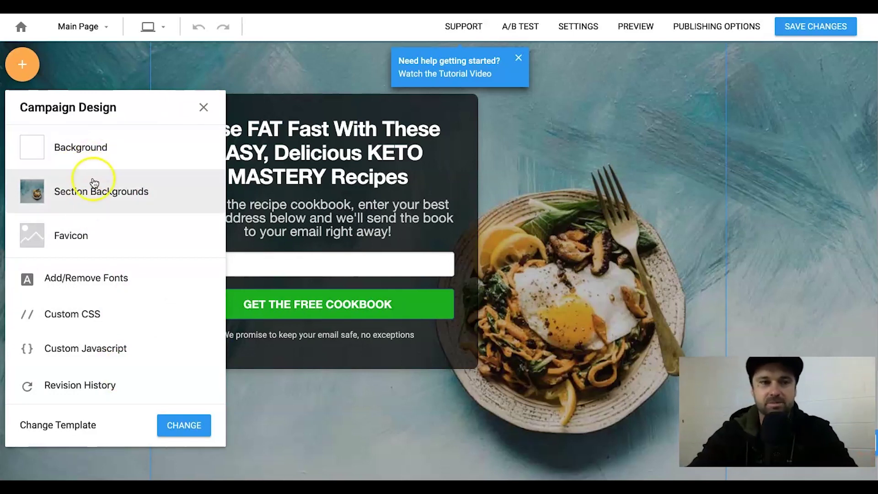
{"action": "left_click", "coordinate": [203, 105]}
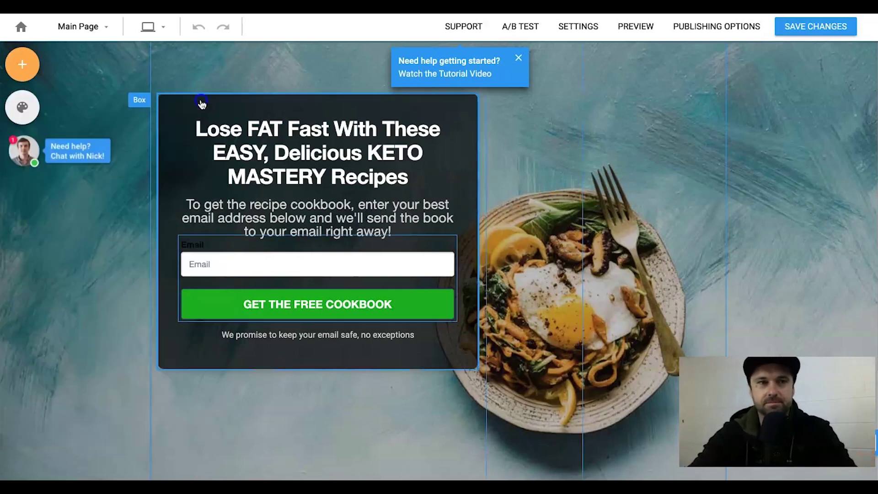
Try adding a video element below the headline, check its additional options, and delete it.
{"action": "left_click", "coordinate": [24, 68]}
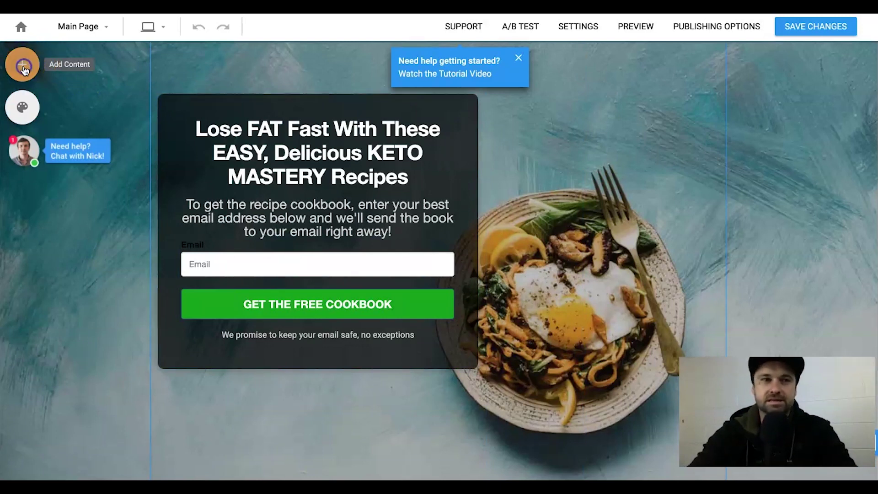
{"action": "left_click_drag", "start_coordinate": [67, 161], "coordinate": [310, 193]}
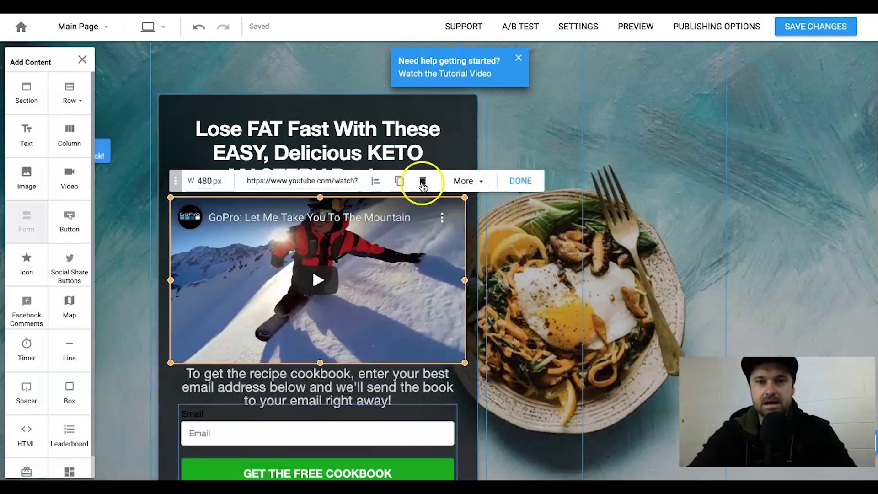
{"action": "left_click", "coordinate": [457, 181]}
{"action": "left_click", "coordinate": [479, 243]}
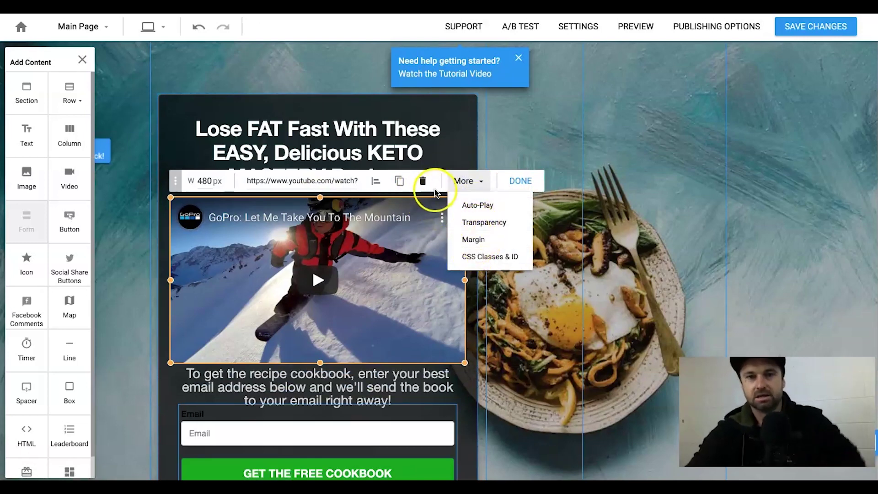
{"action": "left_click", "coordinate": [423, 181]}
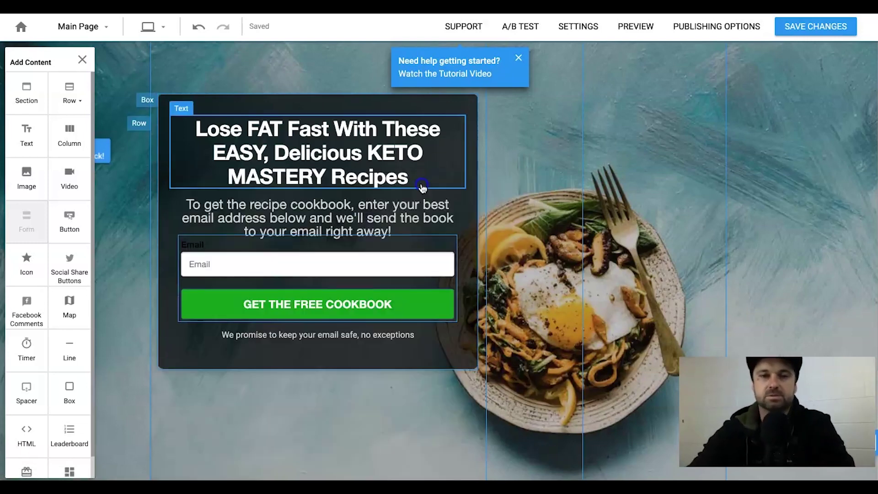
Open the headline's text for editing, select all of it, and leave text editing.
{"action": "left_click", "coordinate": [368, 178]}
{"action": "left_click", "coordinate": [418, 100]}
{"action": "left_click", "coordinate": [417, 100]}
{"action": "left_click", "coordinate": [284, 100]}
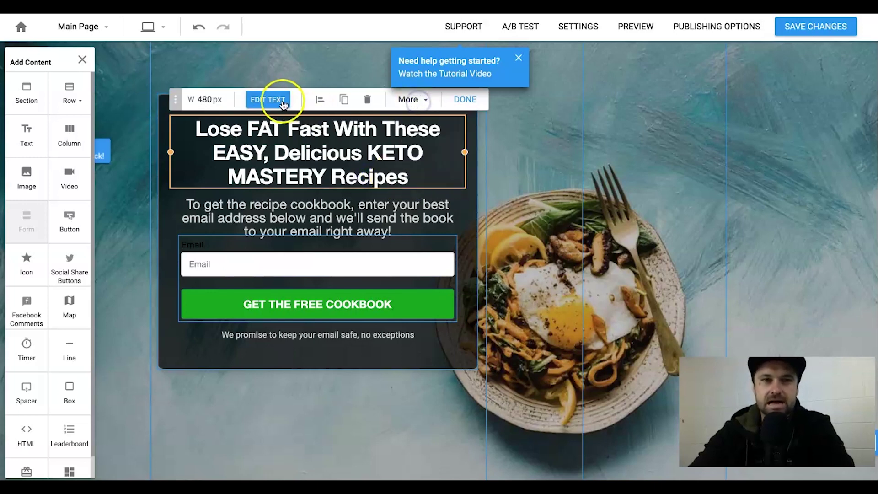
{"action": "triple_click", "coordinate": [331, 138]}
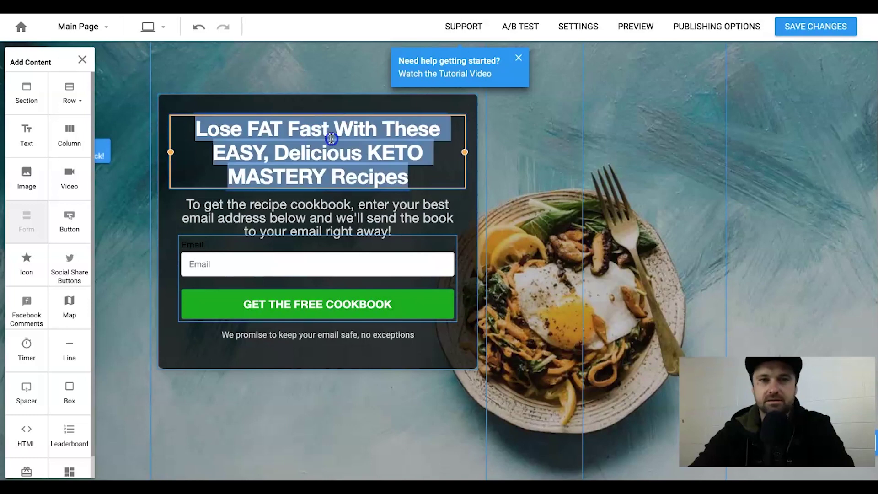
{"action": "left_click", "coordinate": [550, 157]}
{"action": "left_click", "coordinate": [418, 153]}
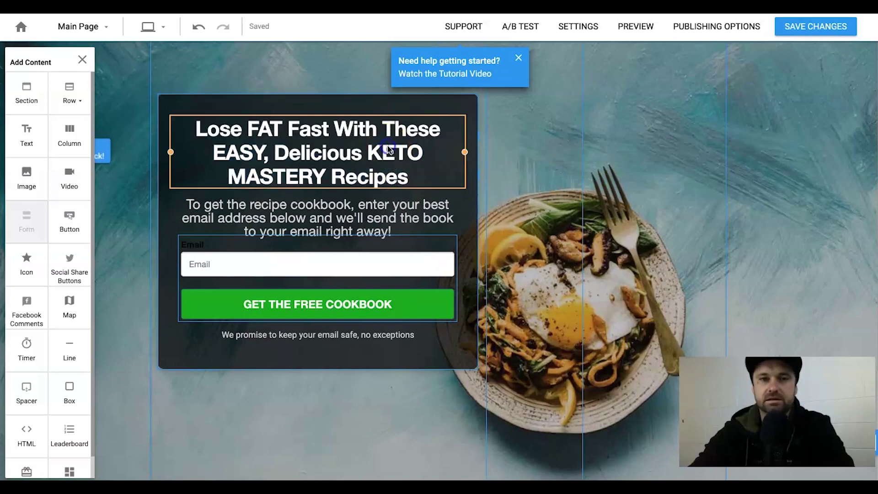
Check the headline's additional options and text formatting tools, and close the list of content elements.
{"action": "left_click", "coordinate": [405, 100]}
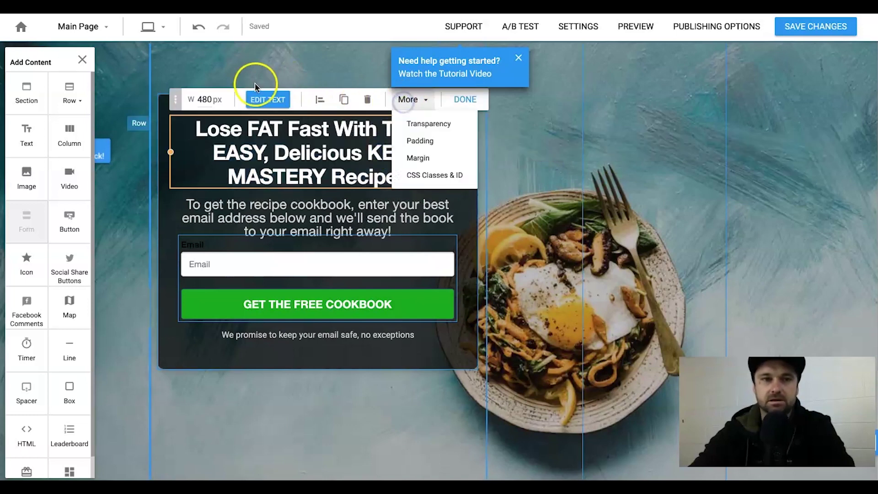
{"action": "left_click", "coordinate": [265, 100]}
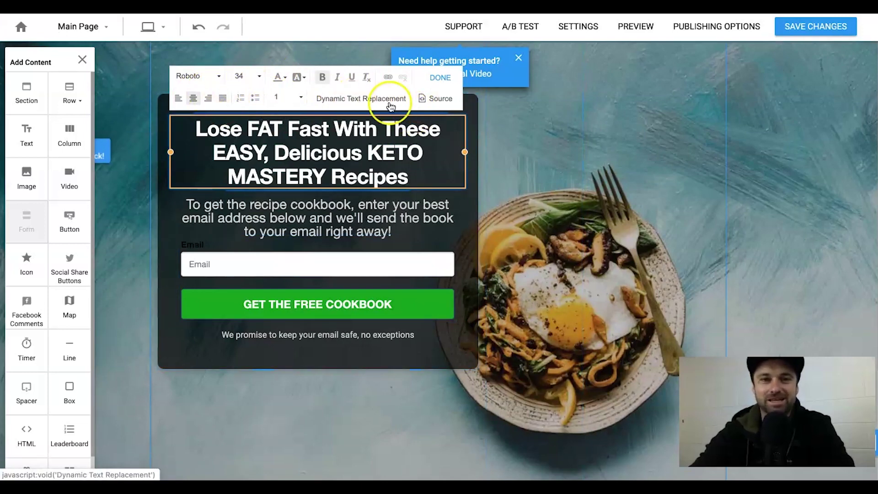
{"action": "left_click", "coordinate": [566, 164]}
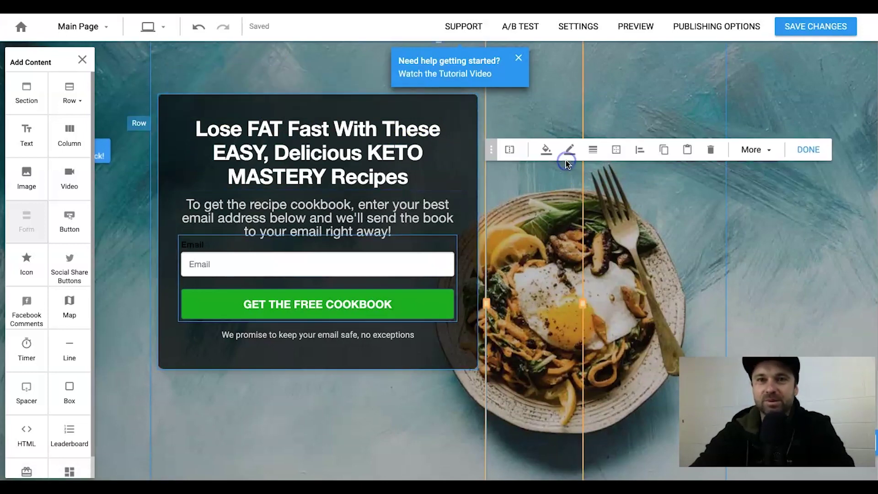
{"action": "scroll", "coordinate": [69, 330], "scroll_direction": "down", "scroll_amount": 1}
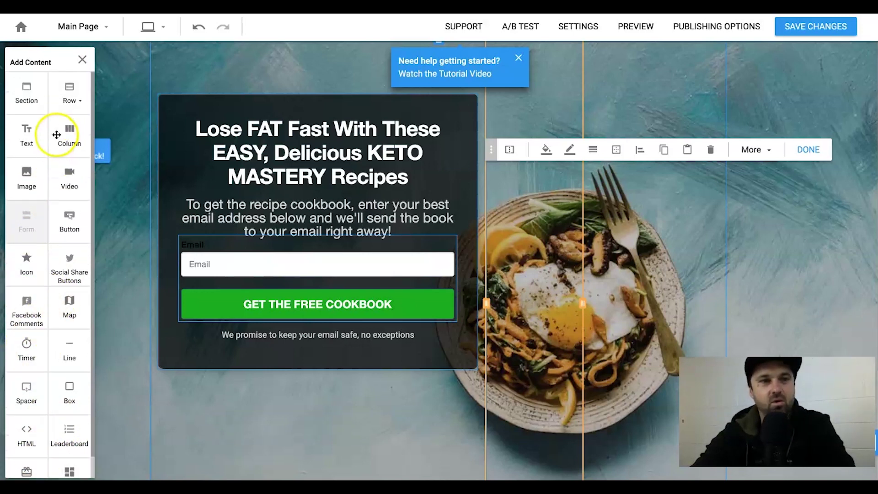
{"action": "left_click", "coordinate": [82, 60]}
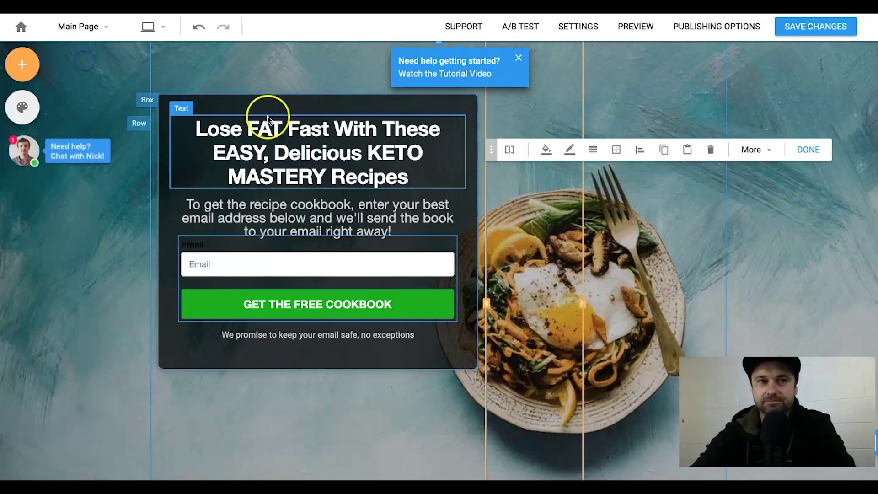
View the campaign's Thank You Page and return to the Main Page.
{"action": "left_click", "coordinate": [105, 29]}
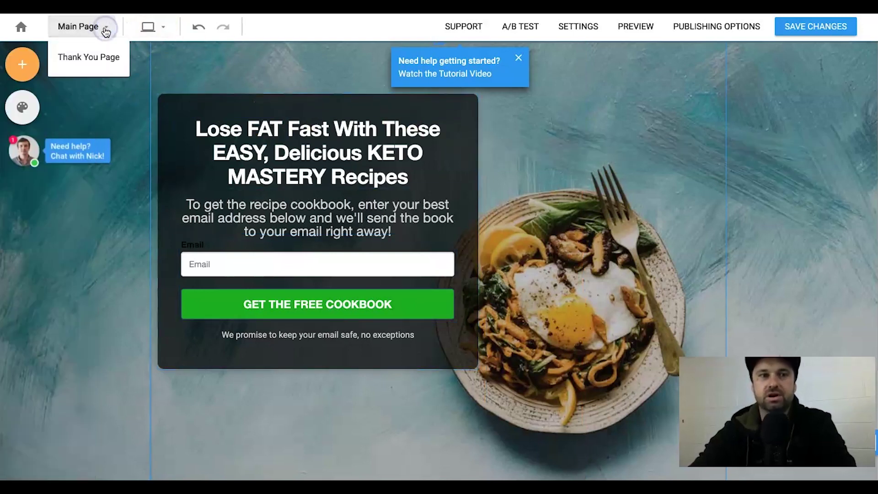
{"action": "left_click", "coordinate": [103, 55]}
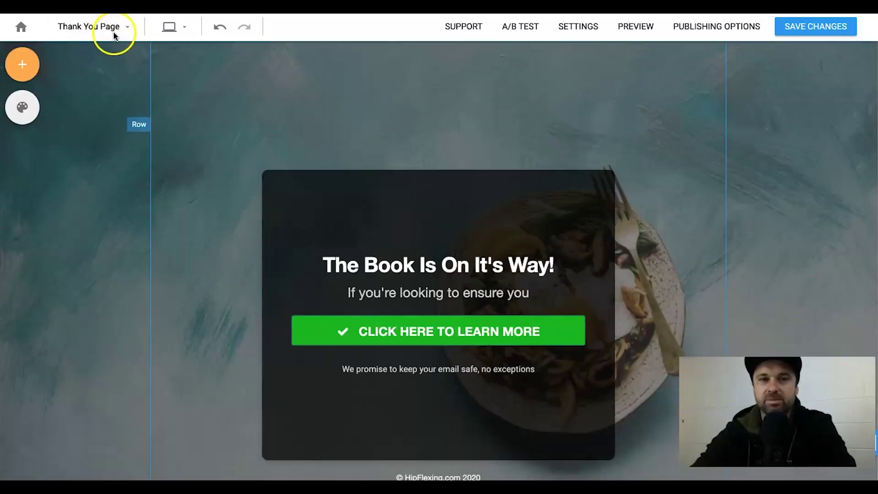
{"action": "left_click", "coordinate": [108, 25]}
{"action": "left_click", "coordinate": [88, 55]}
Review the title and description in the landing page's SEO Settings and save the settings.
{"action": "left_click", "coordinate": [578, 26]}
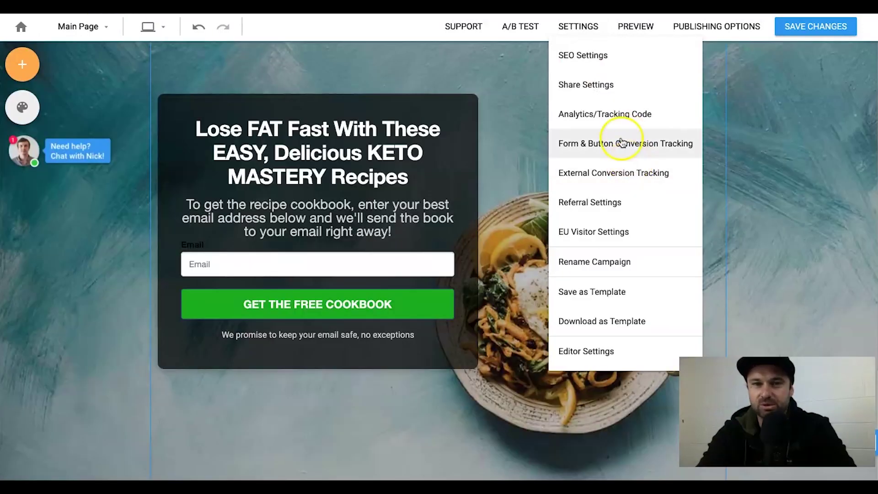
{"action": "left_click", "coordinate": [606, 56]}
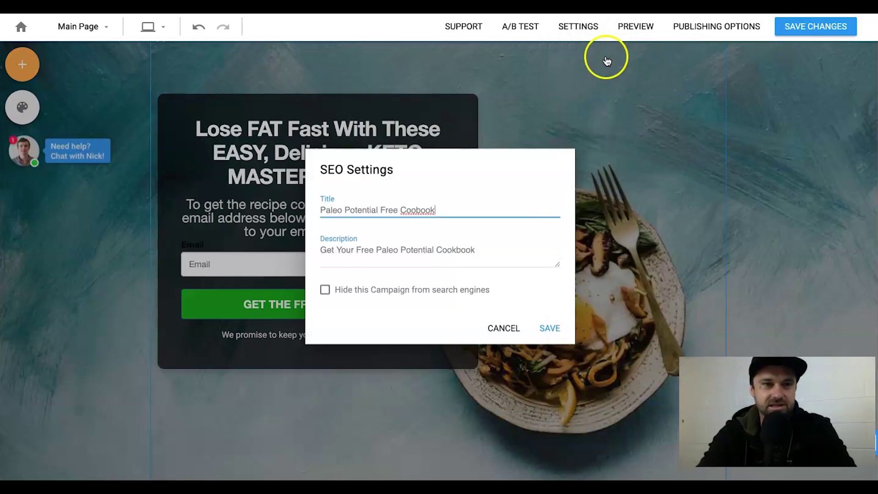
{"action": "left_click", "coordinate": [542, 326]}
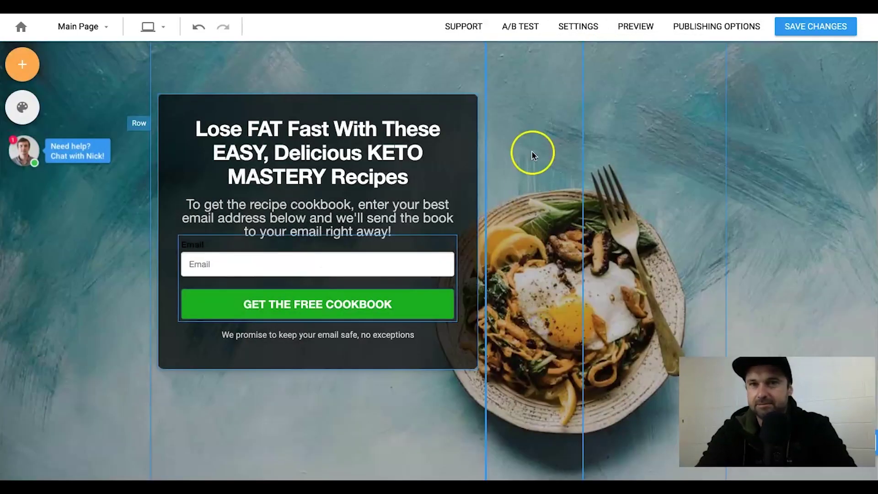
Review the landing page's publishing options and check the available A/B test and campaign settings choices.
{"action": "left_click", "coordinate": [683, 33]}
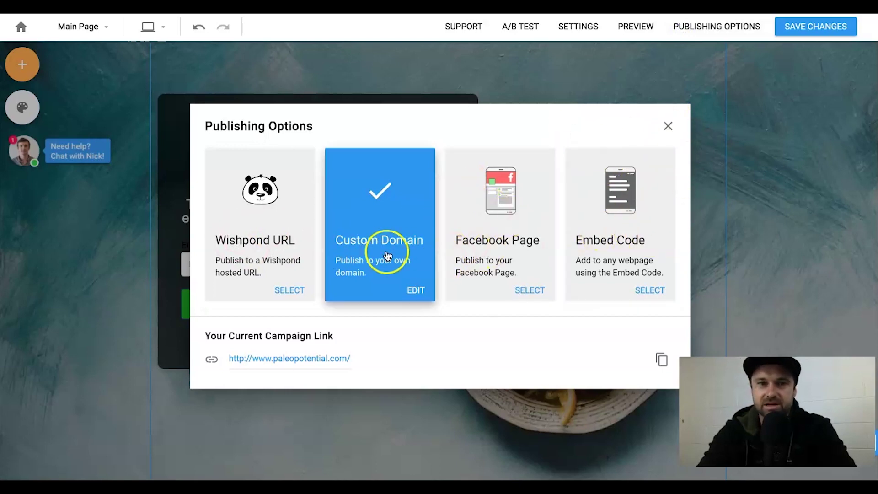
{"action": "left_click", "coordinate": [669, 126]}
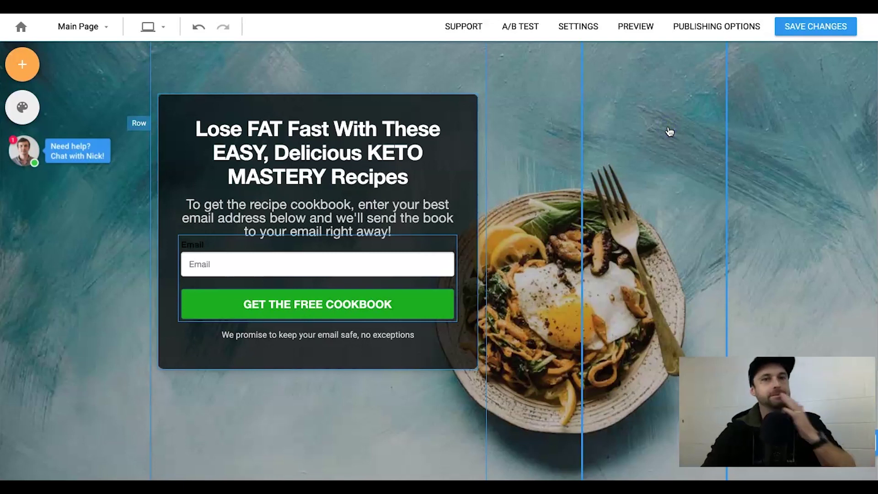
{"action": "left_click", "coordinate": [521, 25]}
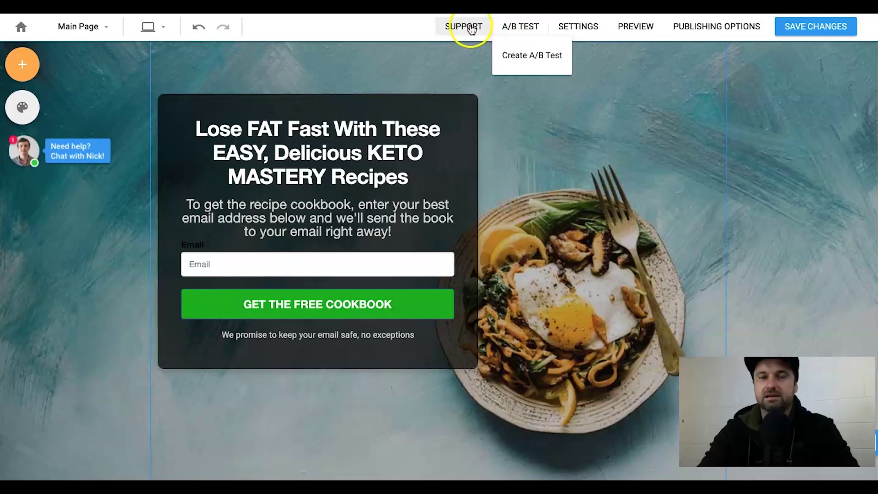
{"action": "left_click", "coordinate": [569, 32]}
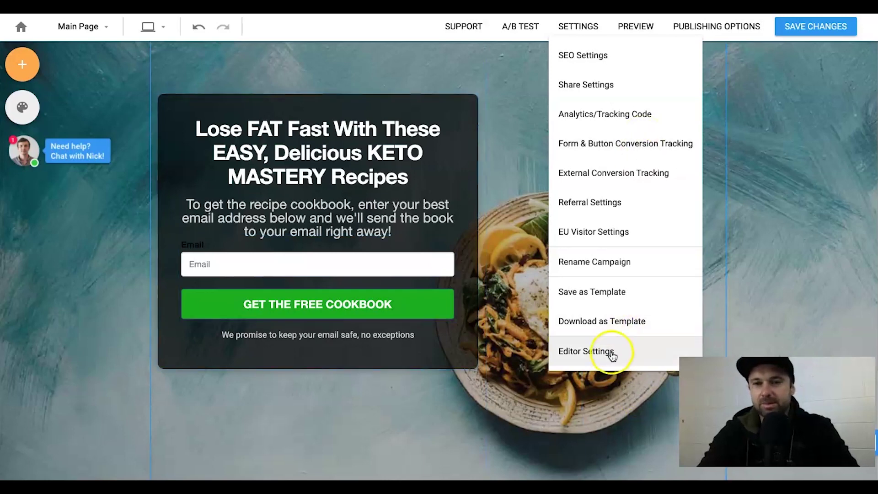
Review the section boundary and tooltip options in the Editor Settings and save them.
{"action": "left_click", "coordinate": [588, 366]}
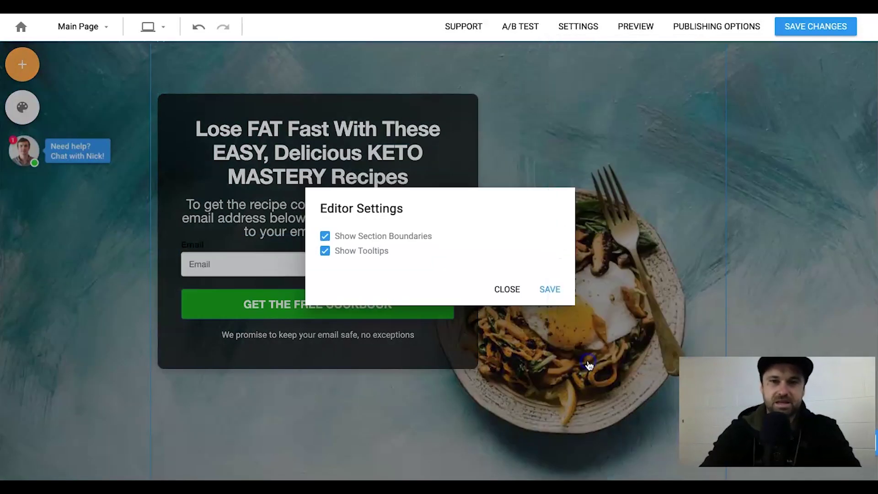
{"action": "left_click", "coordinate": [551, 288]}
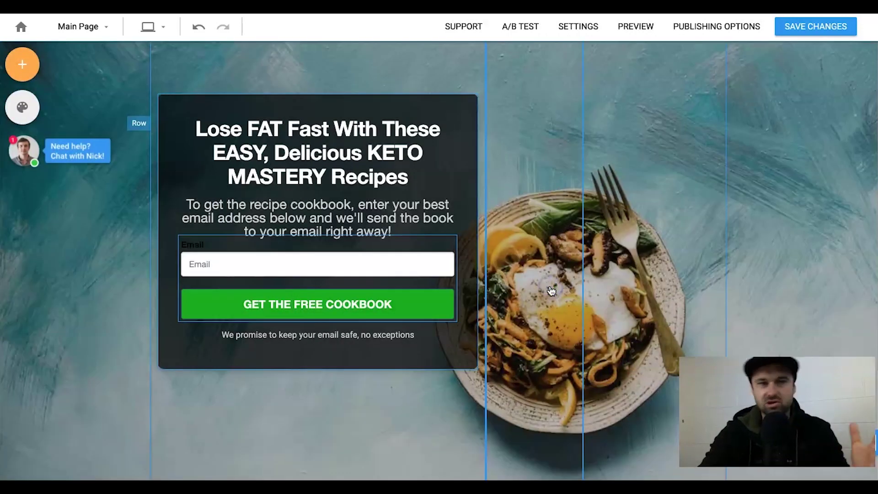
Select the email opt-in form and check its additional options.
{"action": "left_click", "coordinate": [371, 293]}
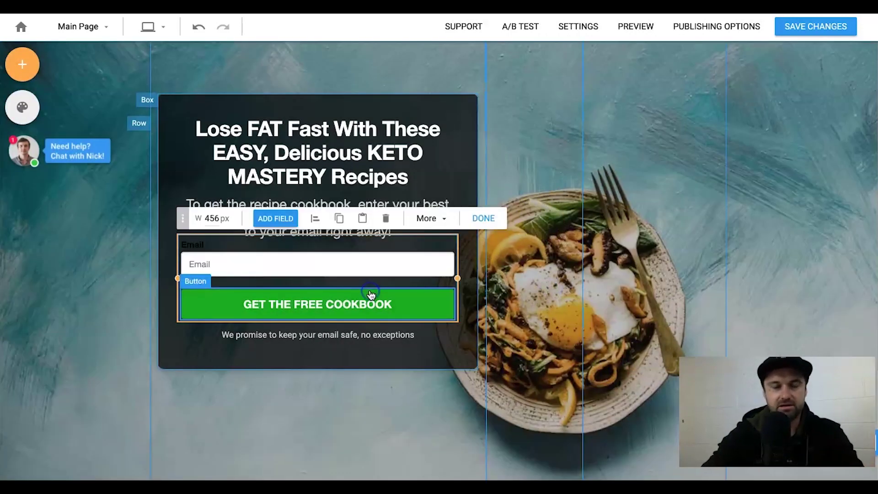
{"action": "left_click", "coordinate": [432, 220]}
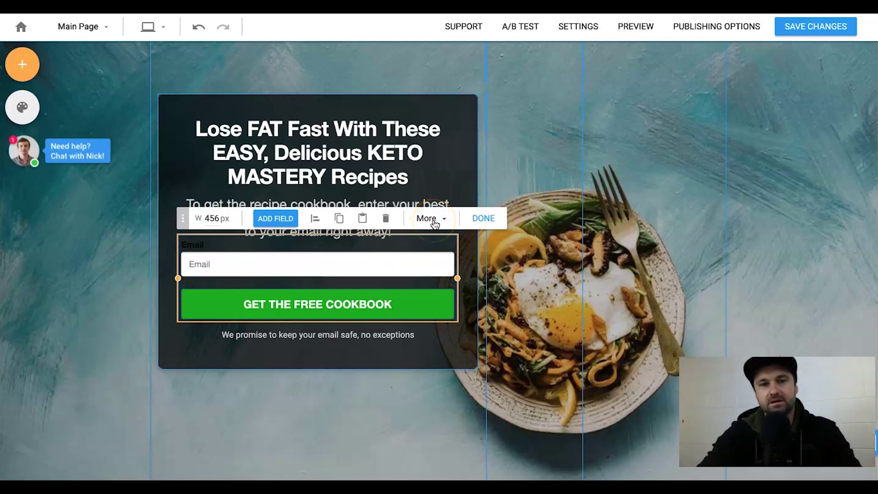
{"action": "left_click", "coordinate": [446, 222]}
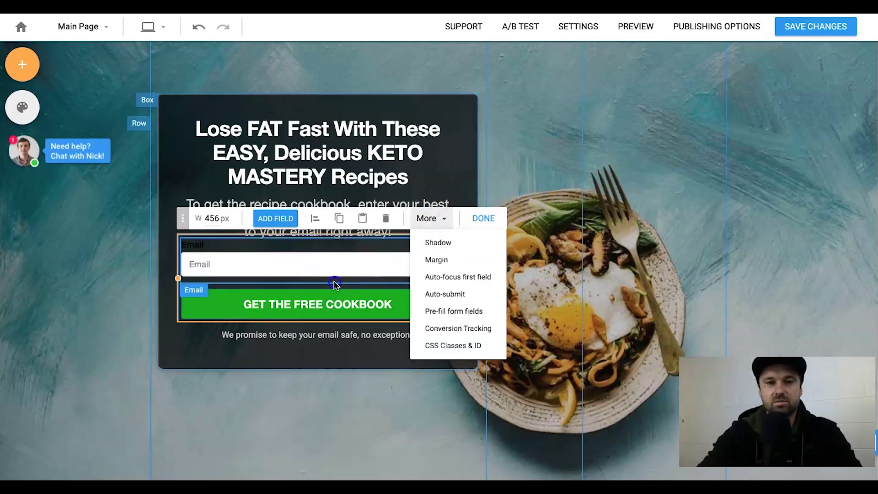
Review the click actions assigned to the "GET THE FREE COOKBOOK" button and close the list.
{"action": "left_click", "coordinate": [330, 304]}
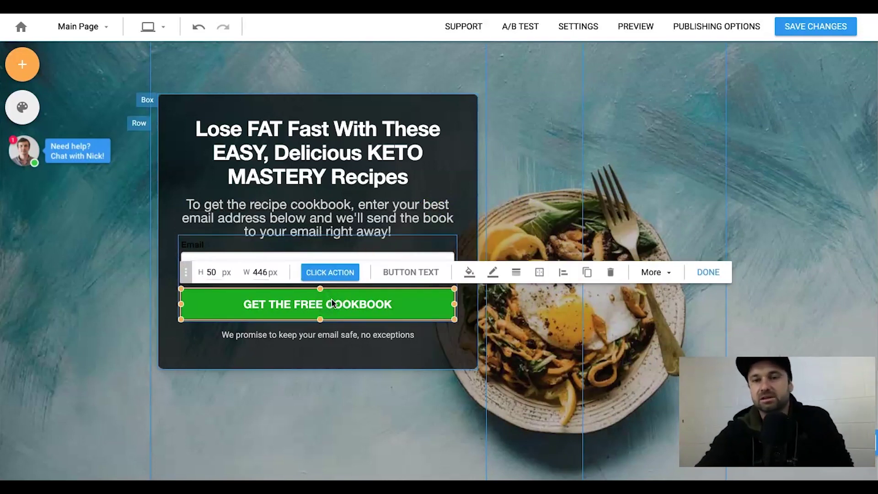
{"action": "left_click", "coordinate": [338, 282]}
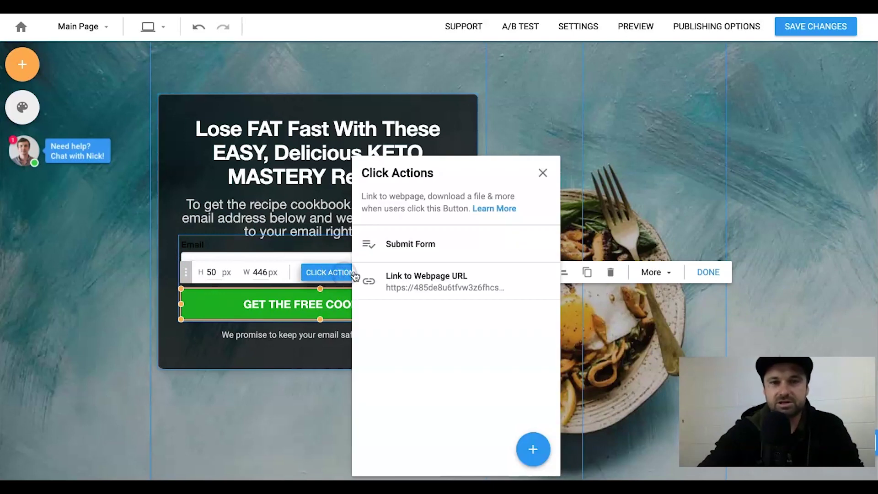
{"action": "left_click", "coordinate": [409, 254]}
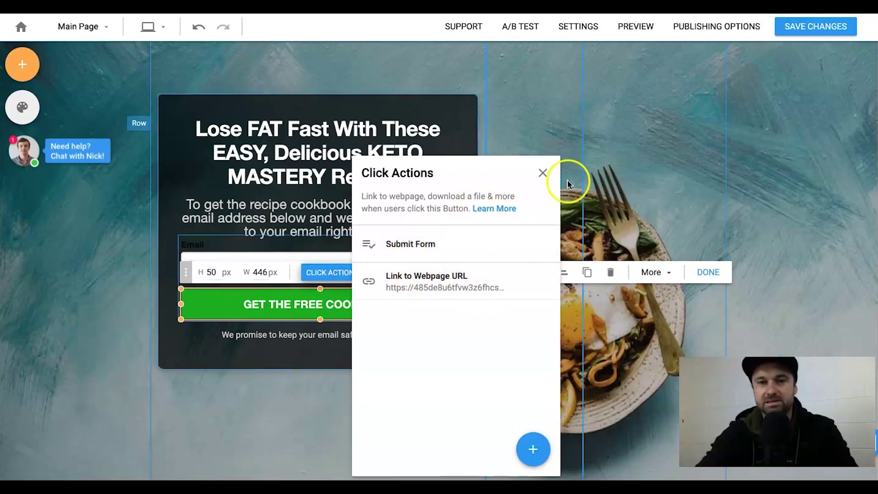
{"action": "left_click", "coordinate": [543, 173]}
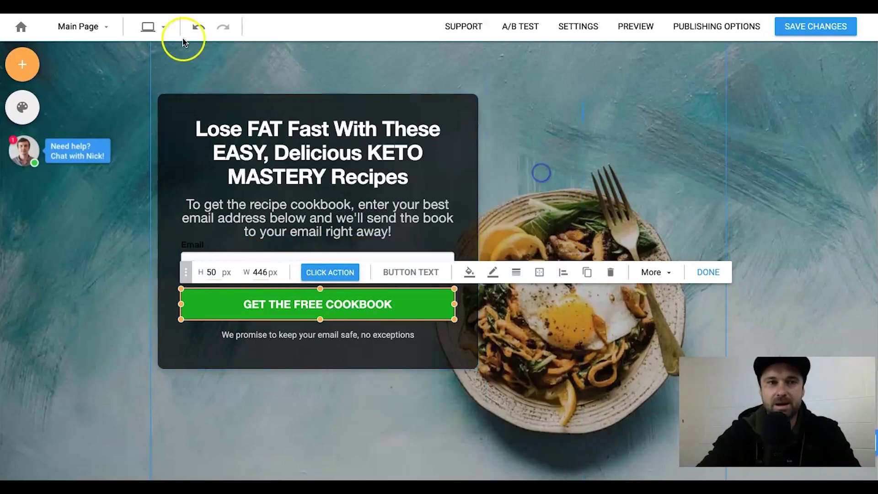
Look over the Main Page down to its footer and leave the landing page editor.
{"action": "left_click", "coordinate": [83, 34]}
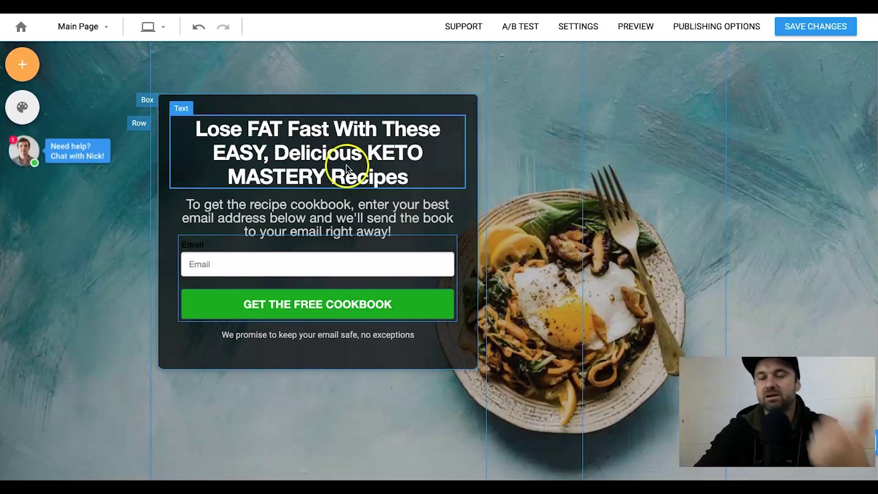
{"action": "scroll", "coordinate": [573, 246], "scroll_direction": "down", "scroll_amount": 3}
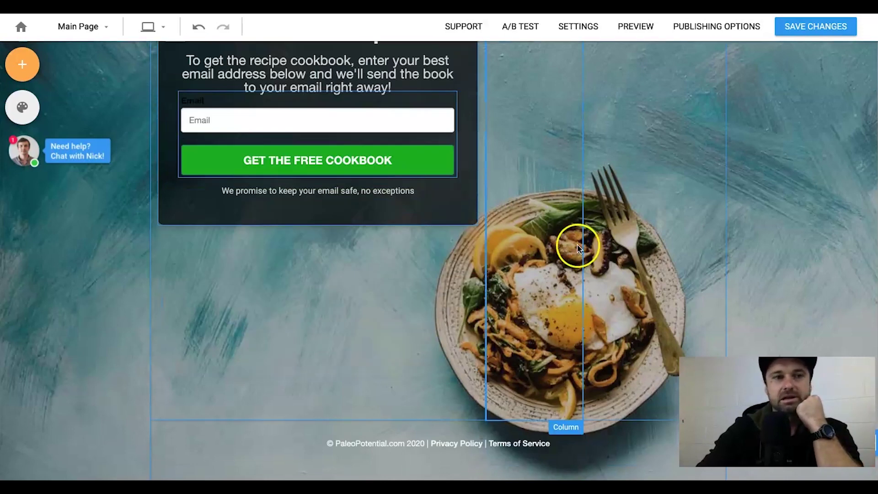
{"action": "scroll", "coordinate": [363, 355], "scroll_direction": "up", "scroll_amount": 3}
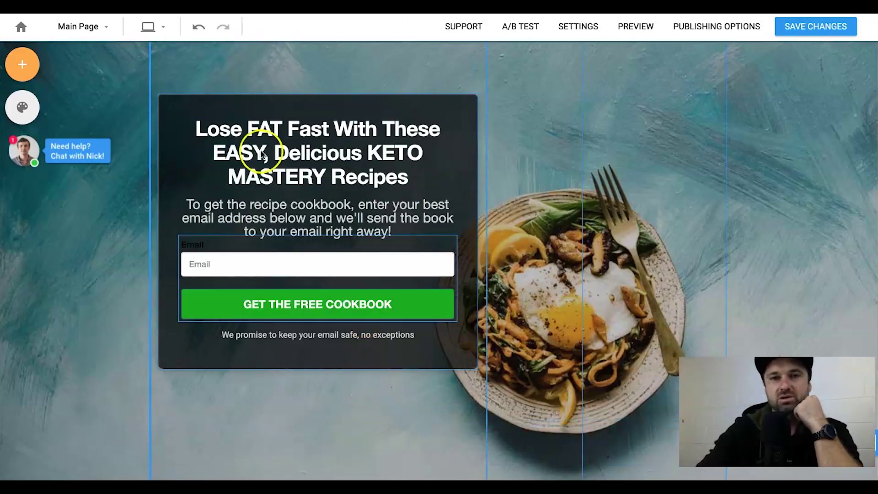
{"action": "left_click", "coordinate": [20, 27]}
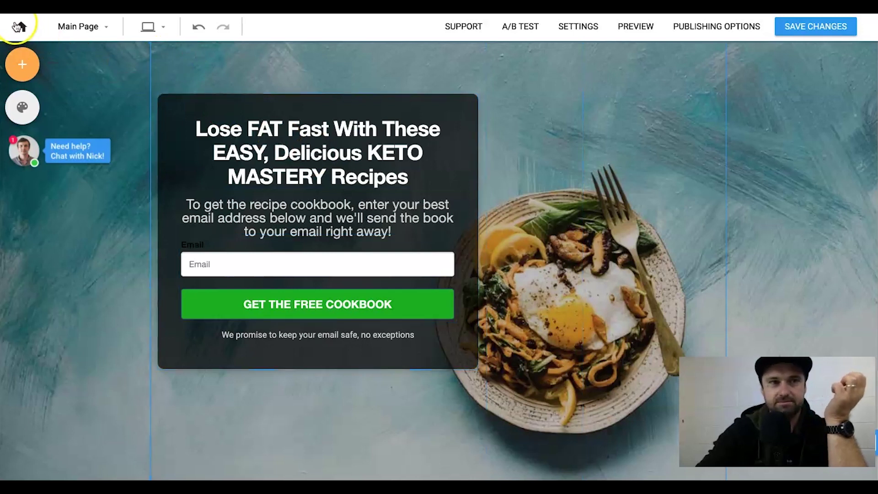
View the Views, Conversions and Conversion Rate charts in the PaleoPotential activity report.
{"action": "left_click", "coordinate": [463, 183]}
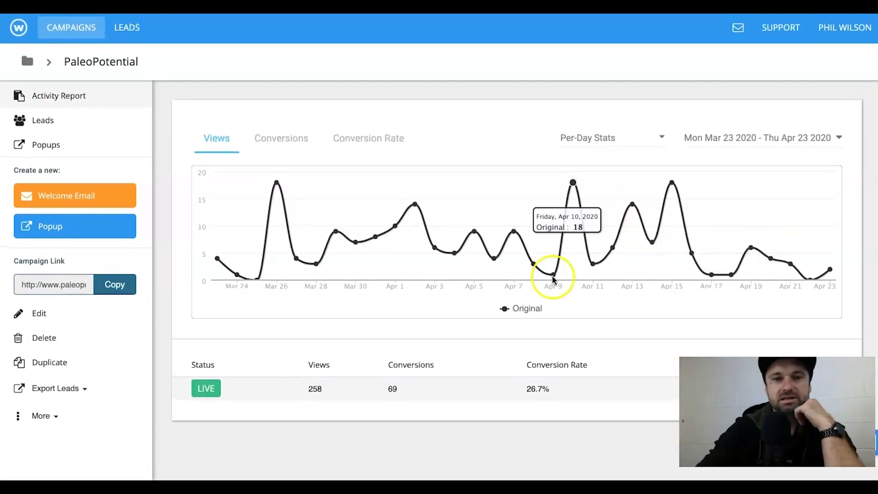
{"action": "left_click", "coordinate": [304, 140]}
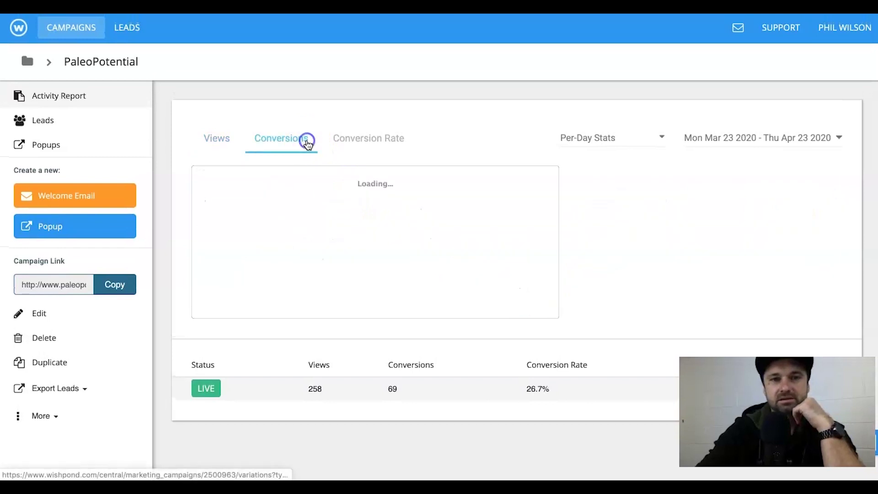
{"action": "left_click", "coordinate": [357, 146]}
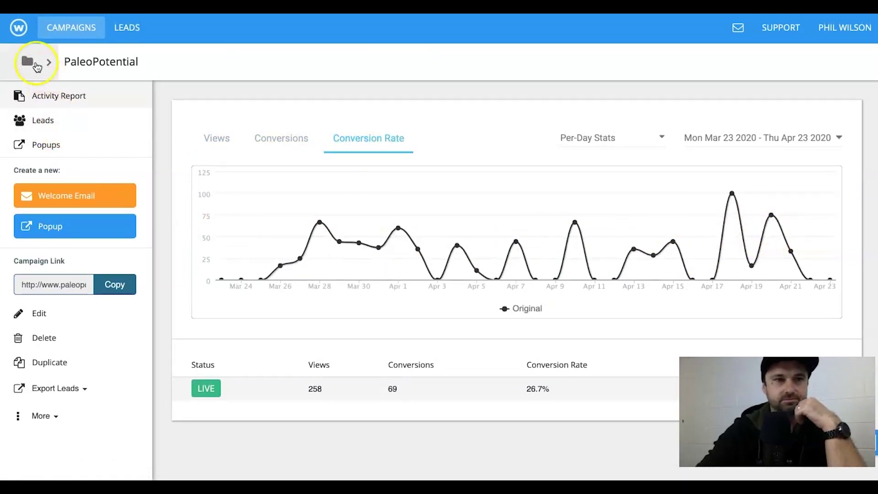
Return to the PaleoPotential.com folder and show its list of campaigns.
{"action": "left_click", "coordinate": [29, 61]}
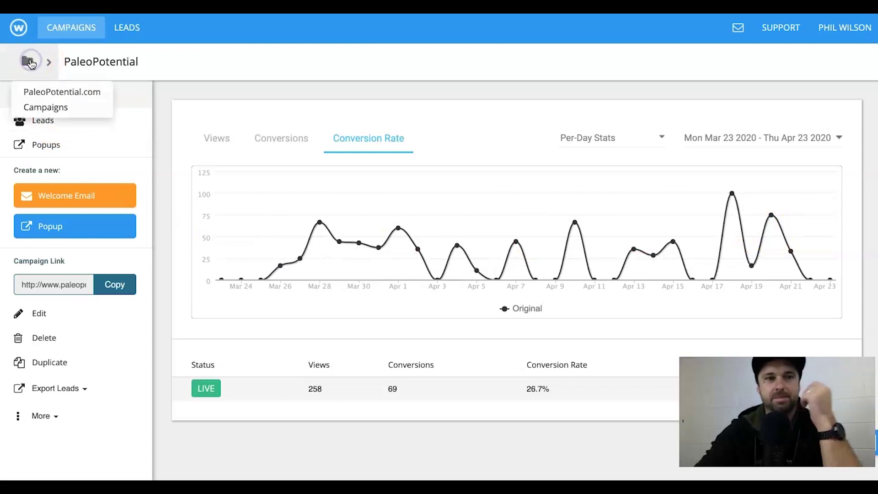
{"action": "left_click", "coordinate": [53, 94]}
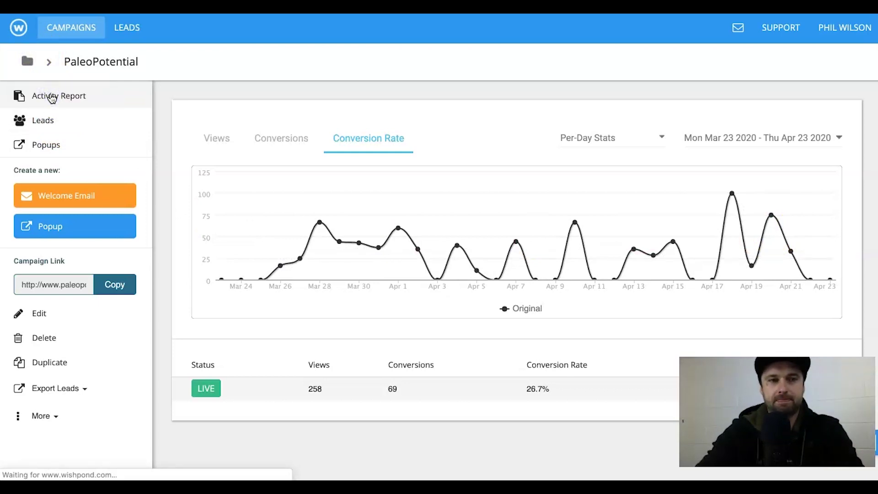
{"action": "left_click", "coordinate": [230, 207]}
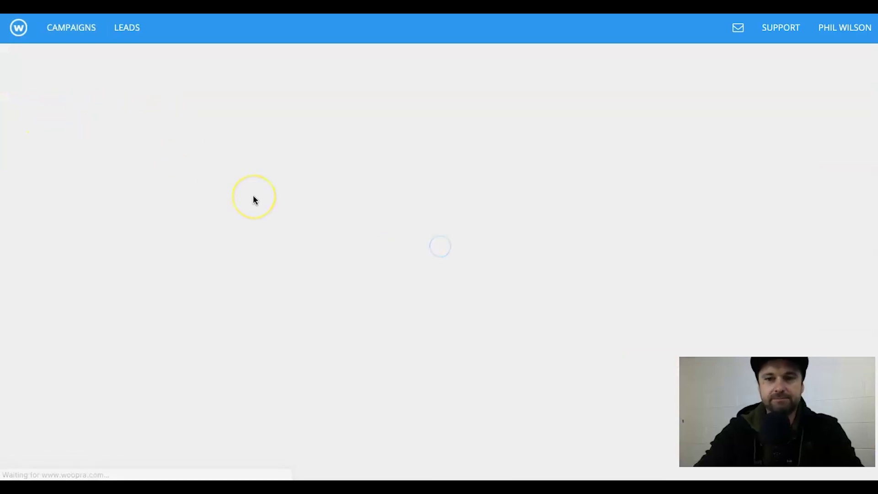
{"action": "scroll", "coordinate": [254, 195], "scroll_direction": "down", "scroll_amount": 4}
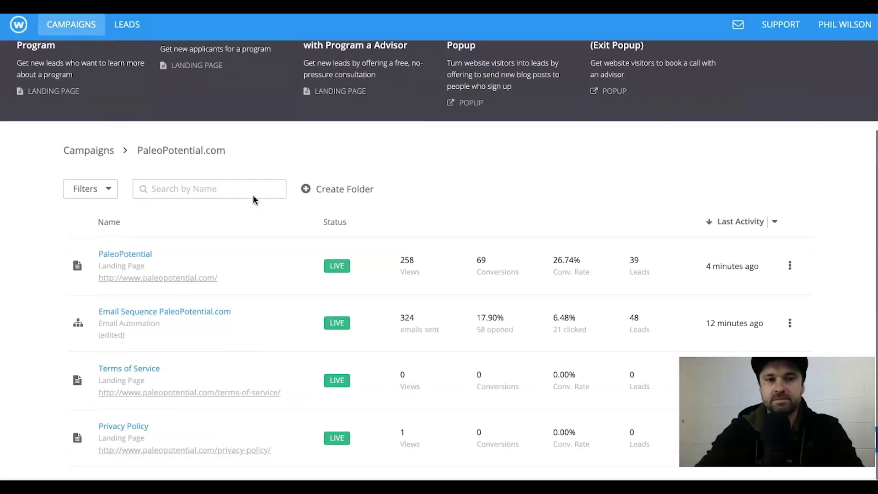
Open the "Email Sequence PaleoPotential.com" email automation for editing.
{"action": "left_click", "coordinate": [170, 310]}
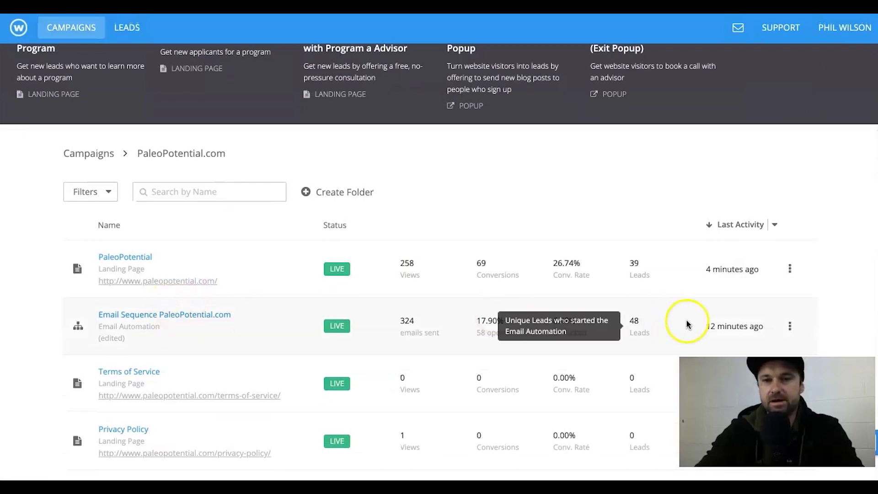
{"action": "left_click", "coordinate": [791, 328]}
{"action": "left_click", "coordinate": [731, 350]}
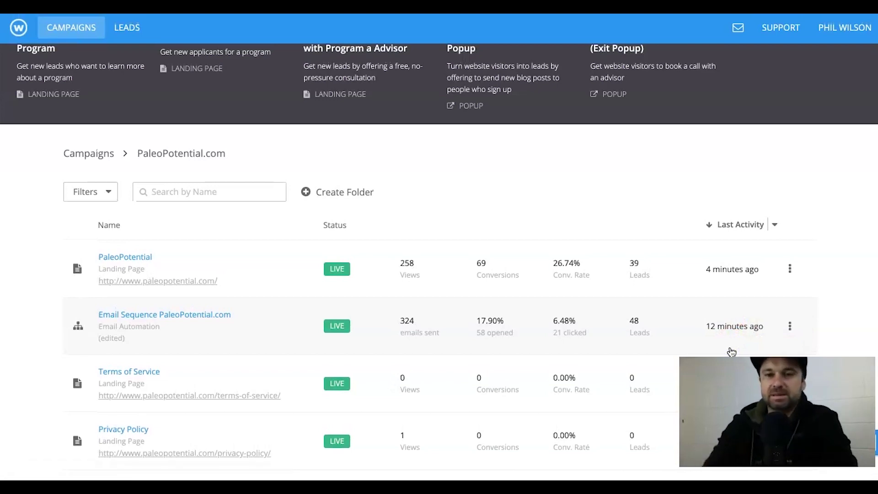
Examine the email automation's conditions, condition settings and sequence of email and delay actions.
{"action": "scroll", "coordinate": [542, 279], "scroll_direction": "down", "scroll_amount": 1}
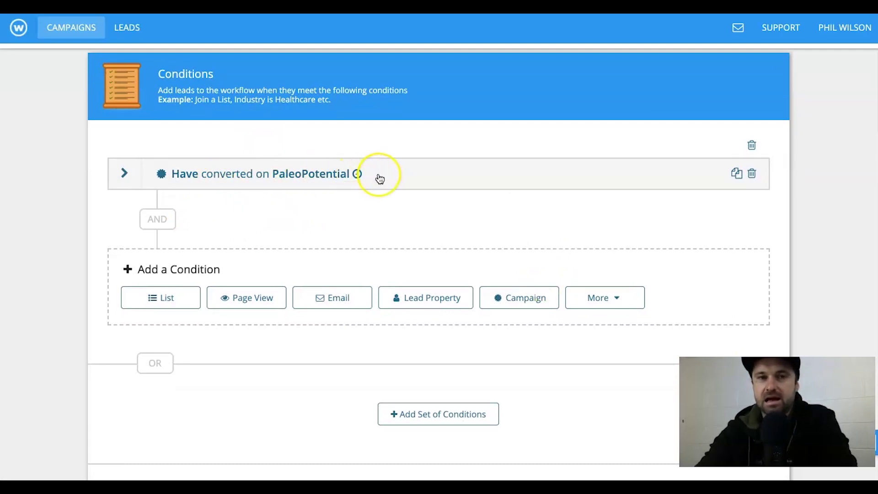
{"action": "scroll", "coordinate": [380, 178], "scroll_direction": "down", "scroll_amount": 7}
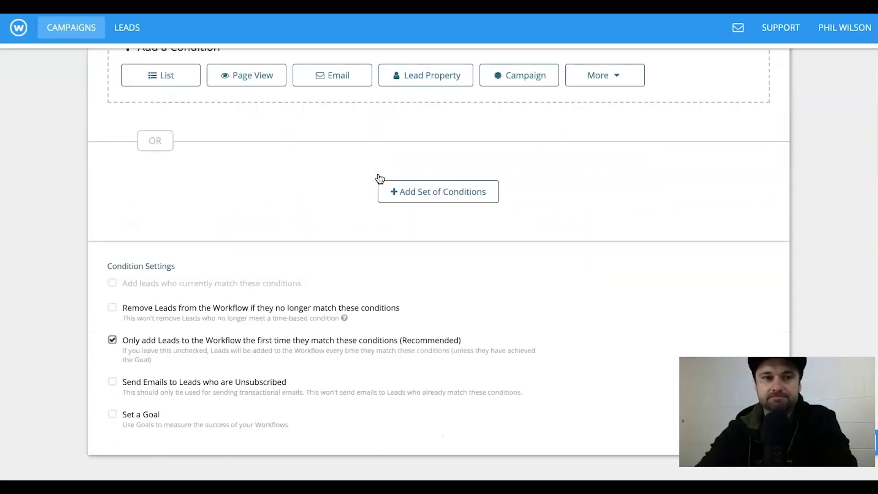
{"action": "scroll", "coordinate": [379, 179], "scroll_direction": "down", "scroll_amount": 10}
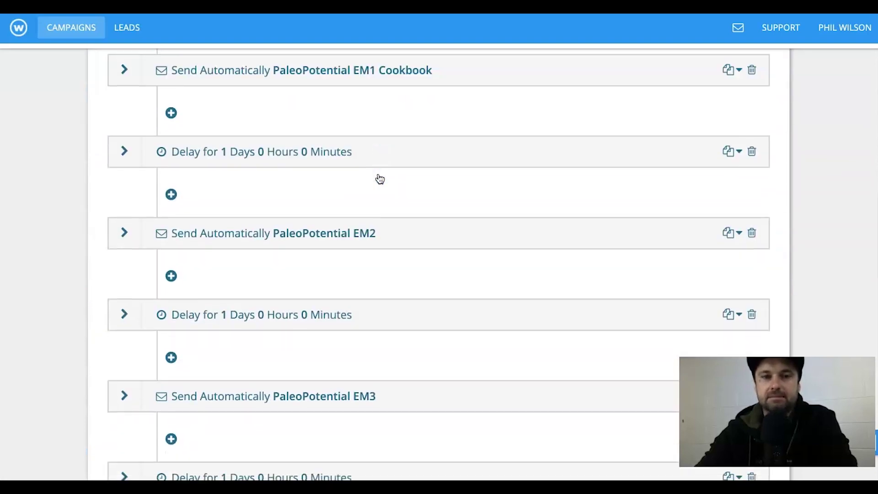
{"action": "left_click", "coordinate": [358, 67]}
{"action": "scroll", "coordinate": [330, 83], "scroll_direction": "up", "scroll_amount": 1}
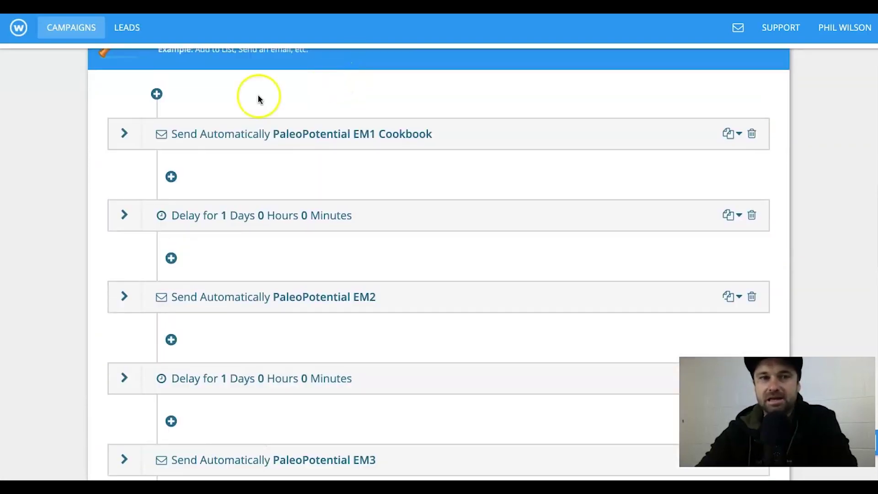
Review the setup and available templates of the "PaleoPotential EM1 Cookbook" email, discard the edit and collapse its action.
{"action": "left_click", "coordinate": [125, 135]}
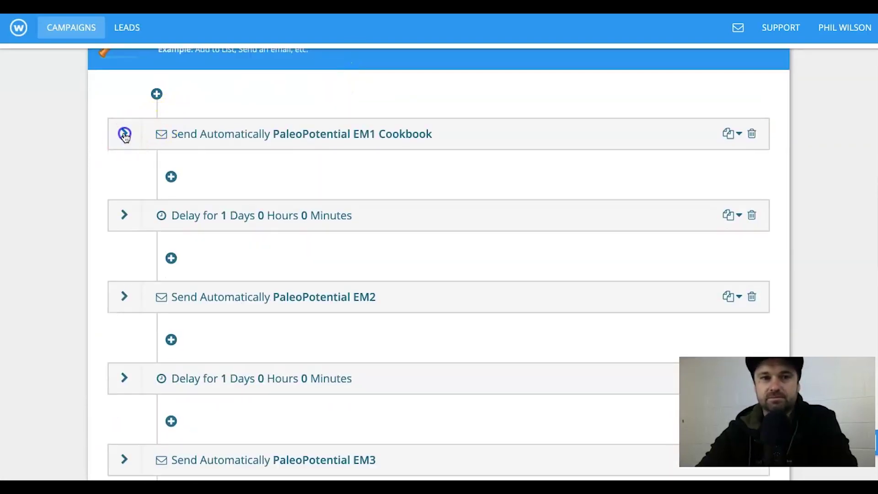
{"action": "left_click", "coordinate": [443, 179]}
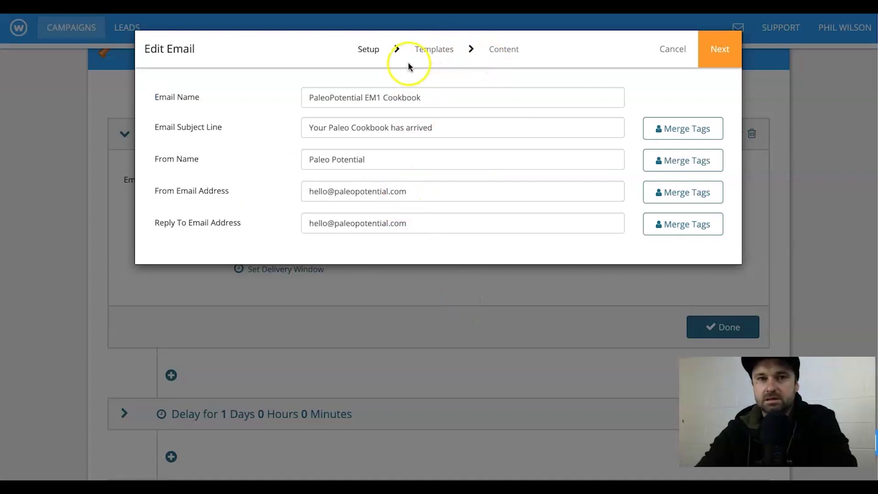
{"action": "left_click", "coordinate": [718, 53]}
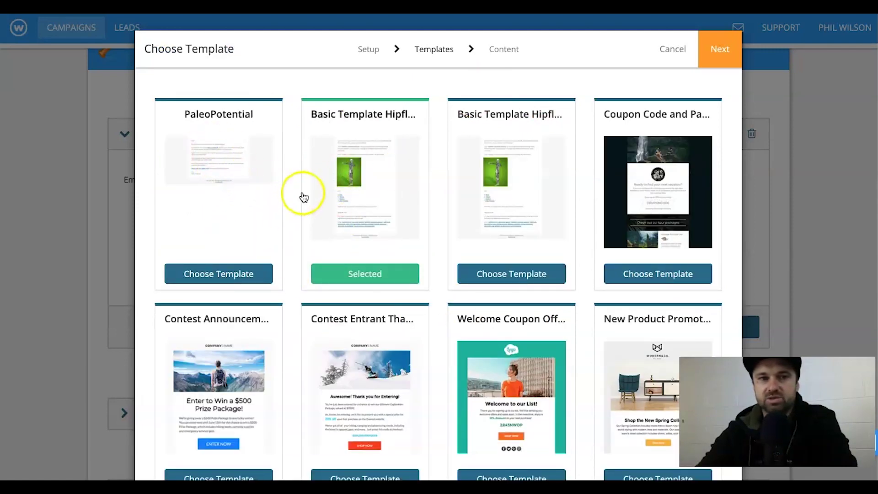
{"action": "scroll", "coordinate": [592, 226], "scroll_direction": "down", "scroll_amount": 3}
{"action": "scroll", "coordinate": [183, 320], "scroll_direction": "down", "scroll_amount": 5}
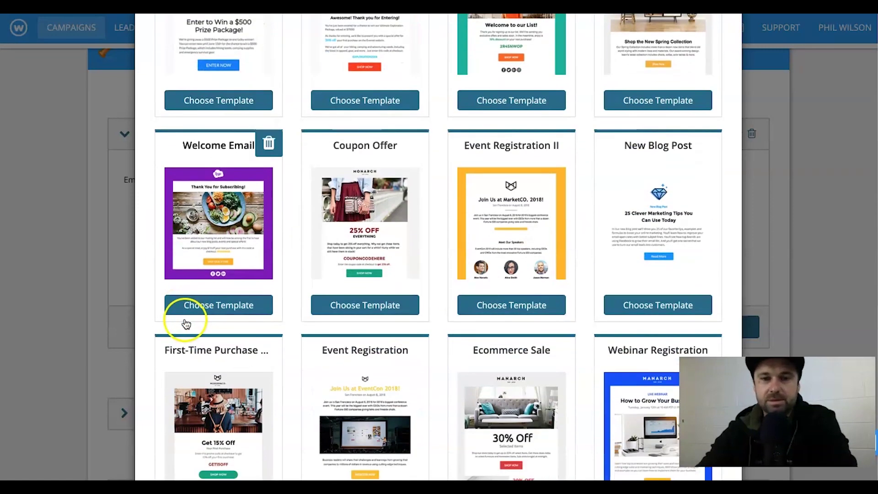
{"action": "scroll", "coordinate": [471, 295], "scroll_direction": "up", "scroll_amount": 8}
{"action": "left_click", "coordinate": [673, 50]}
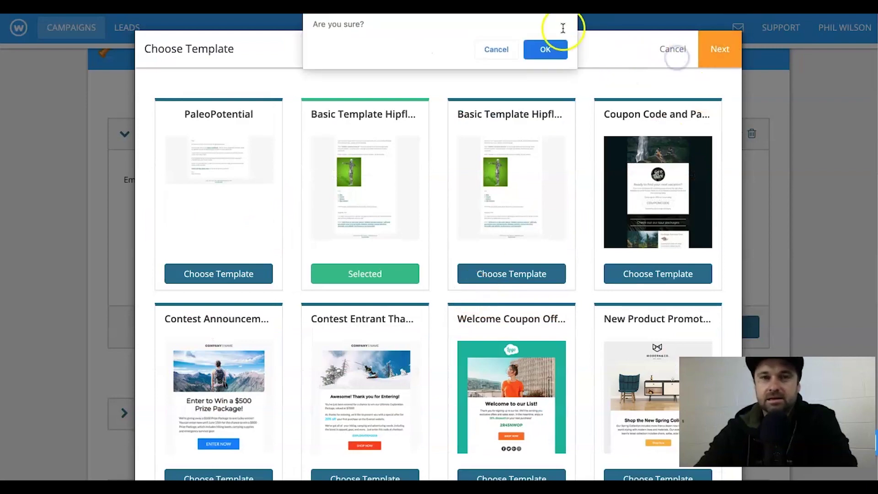
{"action": "left_click", "coordinate": [547, 48]}
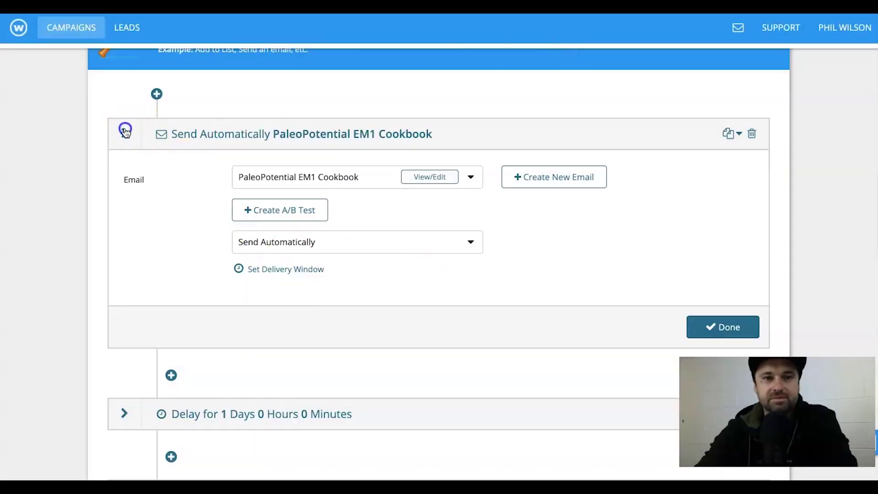
{"action": "left_click", "coordinate": [125, 134]}
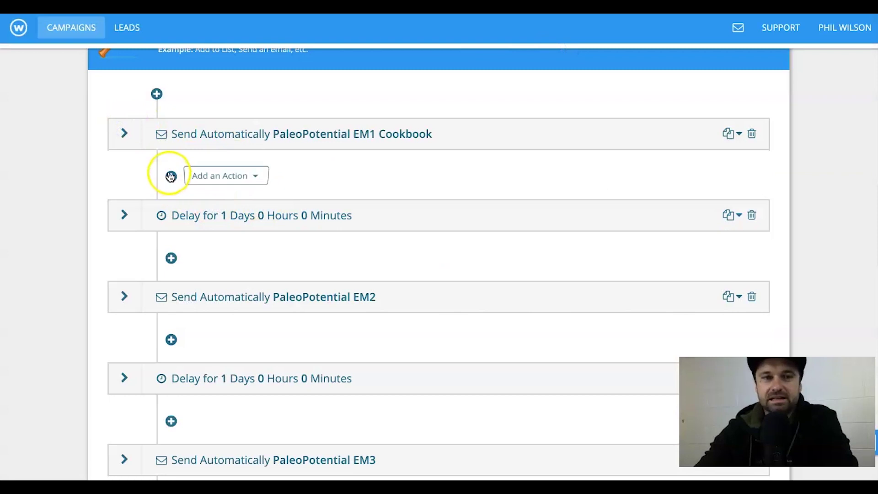
Check the actions that can be added after the first email and return to the workflow's condition settings.
{"action": "mouse_move", "coordinate": [170, 177]}
{"action": "left_click", "coordinate": [218, 176]}
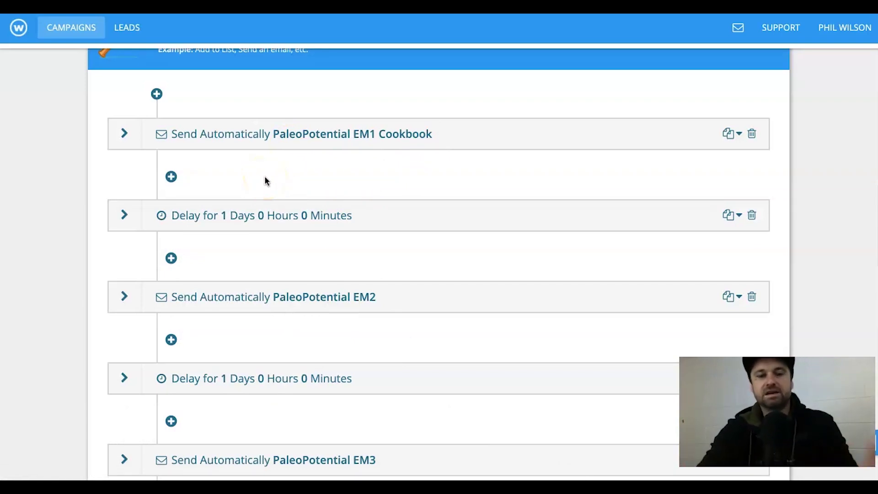
{"action": "scroll", "coordinate": [432, 189], "scroll_direction": "up", "scroll_amount": 10}
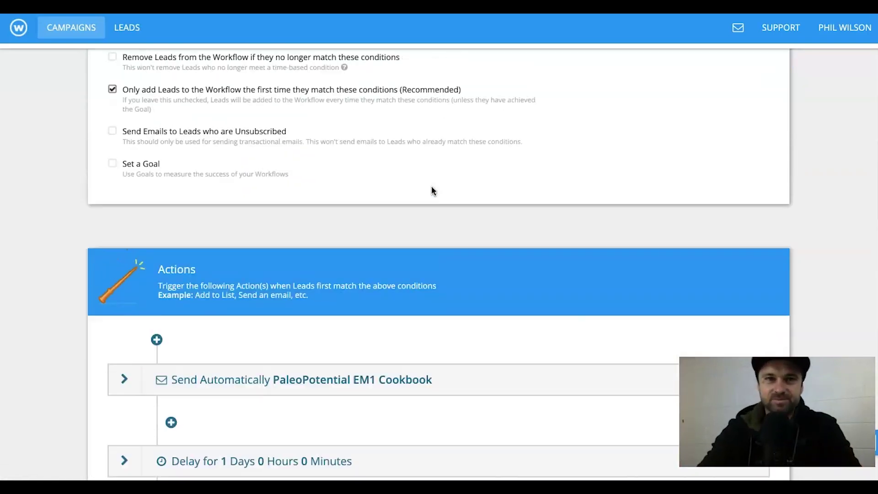
Review the workflow's remaining email and delay actions down to the PaleoPotential EM9 email and return to its conditions.
{"action": "scroll", "coordinate": [431, 188], "scroll_direction": "down", "scroll_amount": 15}
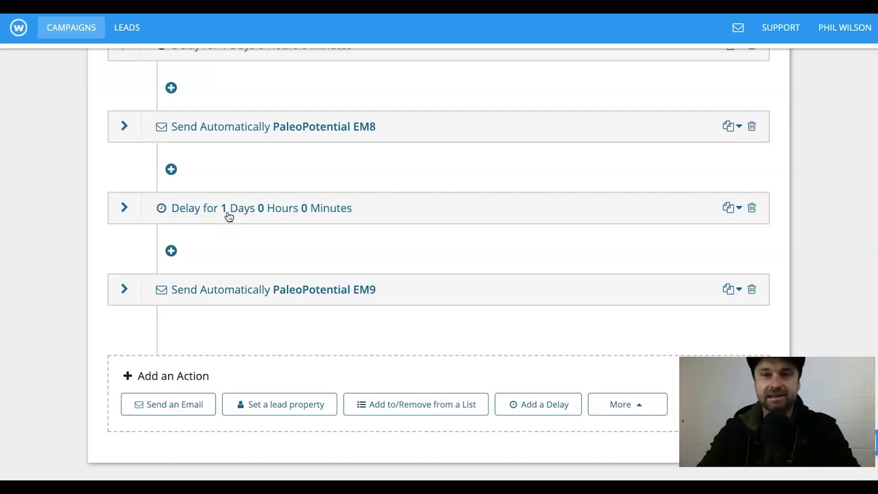
{"action": "scroll", "coordinate": [229, 216], "scroll_direction": "up", "scroll_amount": 15}
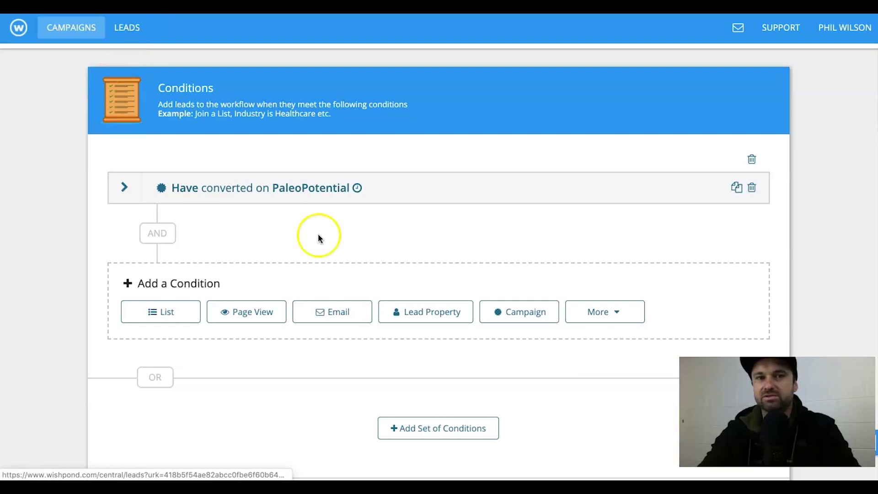
Go to the lead lists and check the PaleoPotential list's most recent activity and the additional lead management pages on offer.
{"action": "left_click", "coordinate": [121, 25]}
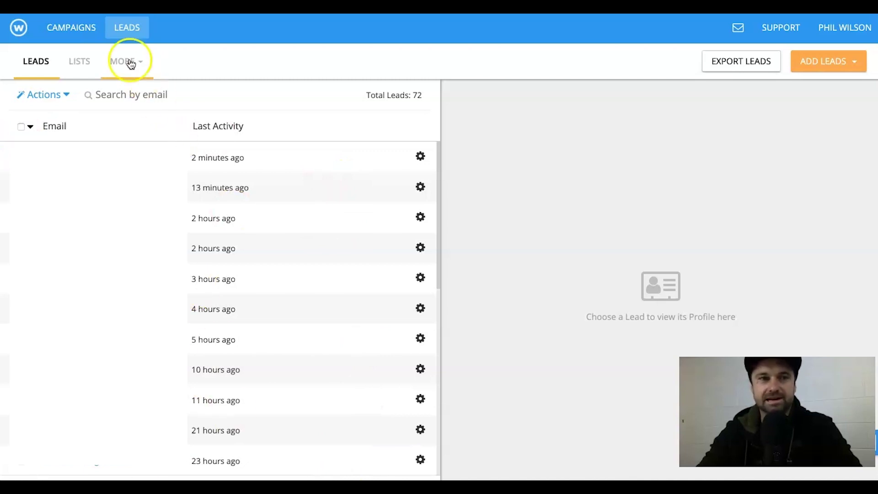
{"action": "left_click", "coordinate": [90, 68]}
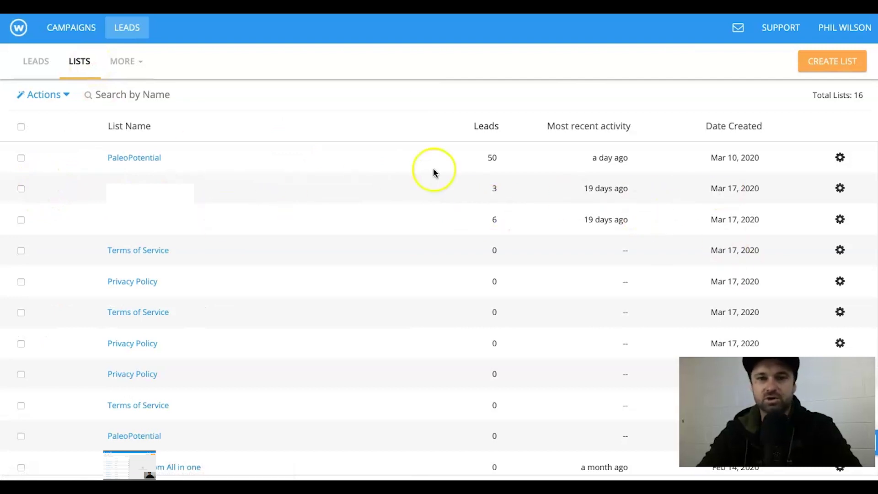
{"action": "left_click_drag", "start_coordinate": [566, 156], "coordinate": [623, 155]}
{"action": "left_click", "coordinate": [626, 152]}
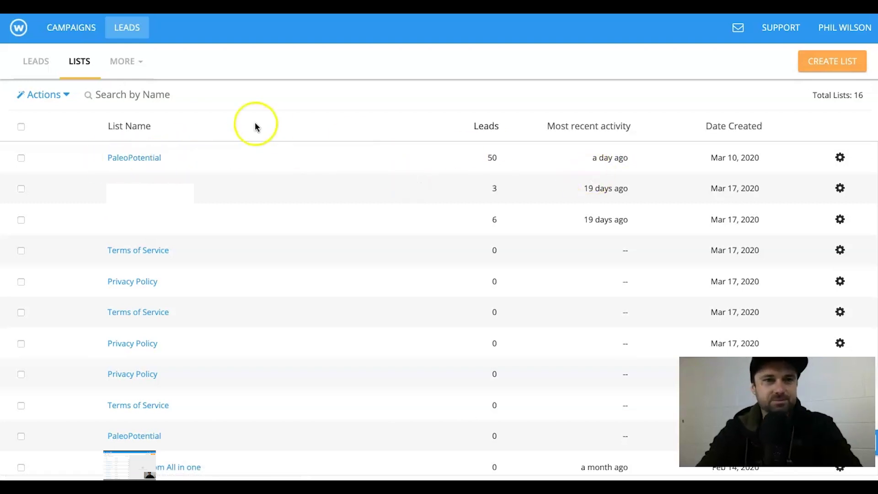
{"action": "left_click", "coordinate": [139, 58]}
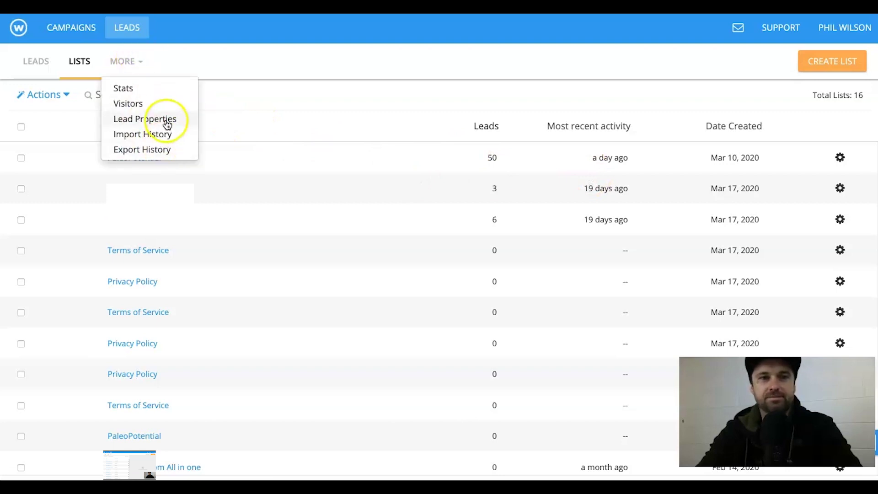
{"action": "left_click", "coordinate": [235, 69]}
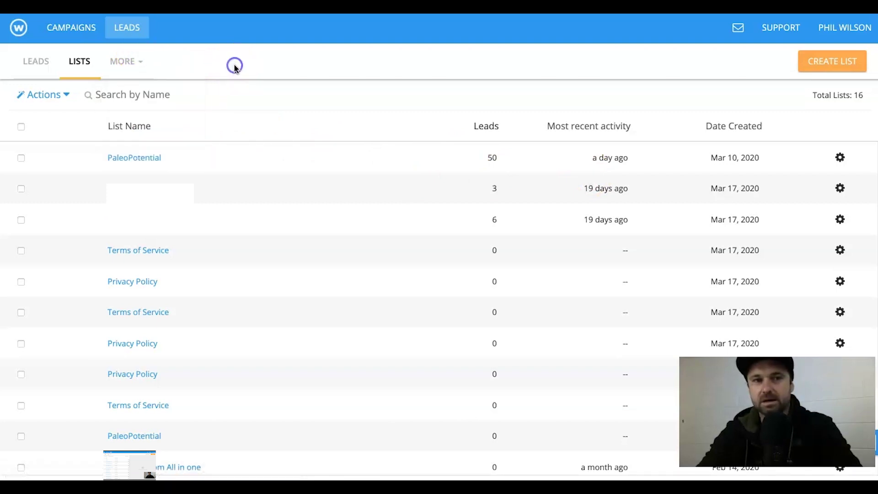
{"action": "left_click", "coordinate": [65, 62]}
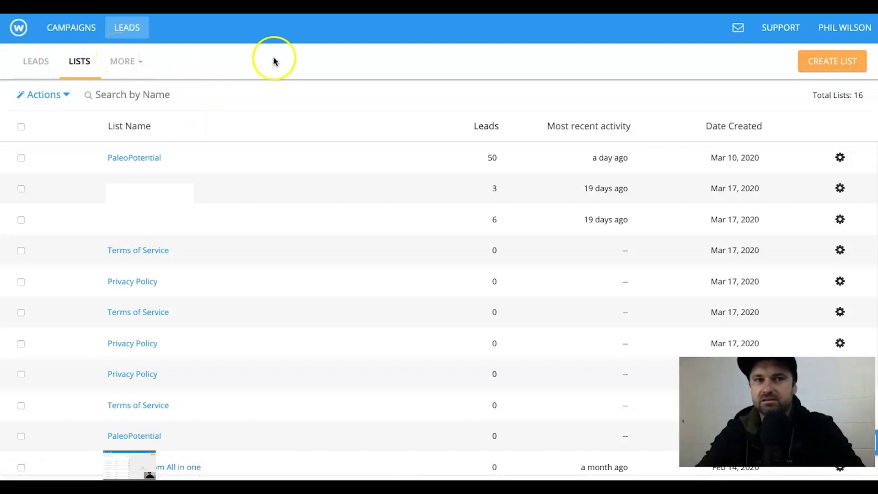
{"action": "left_click", "coordinate": [52, 57]}
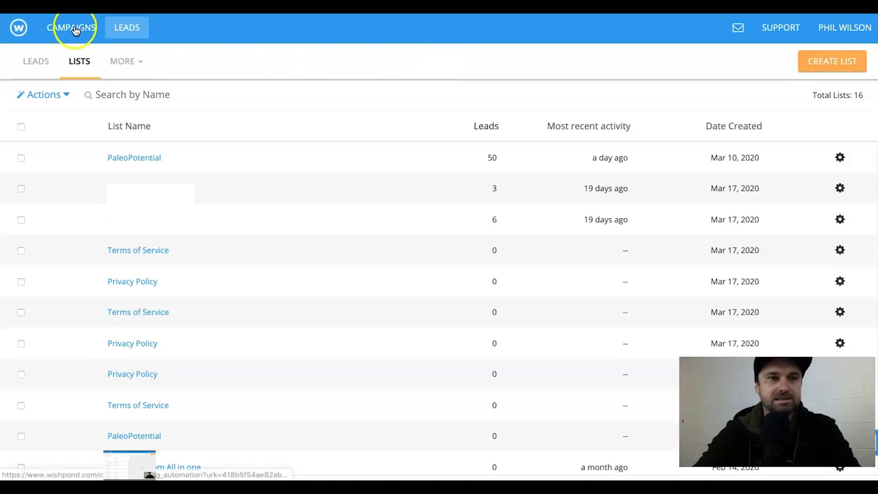
{"action": "left_click", "coordinate": [23, 30]}
{"action": "left_click", "coordinate": [249, 61]}
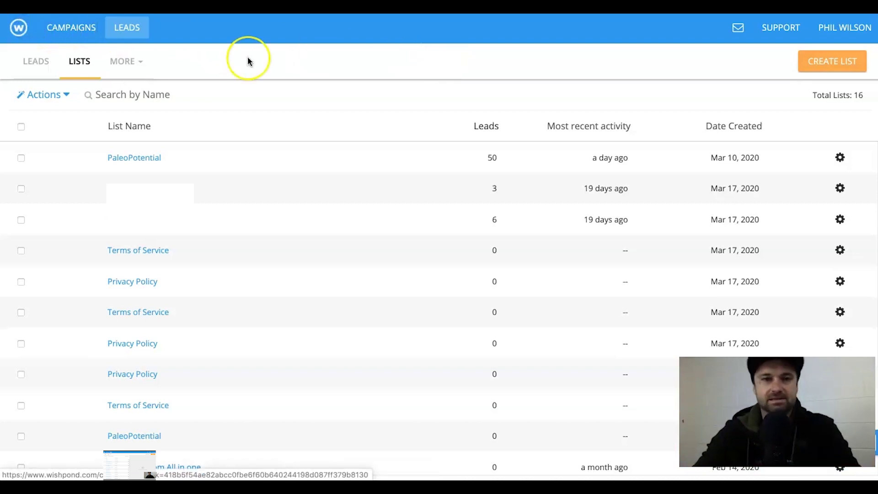